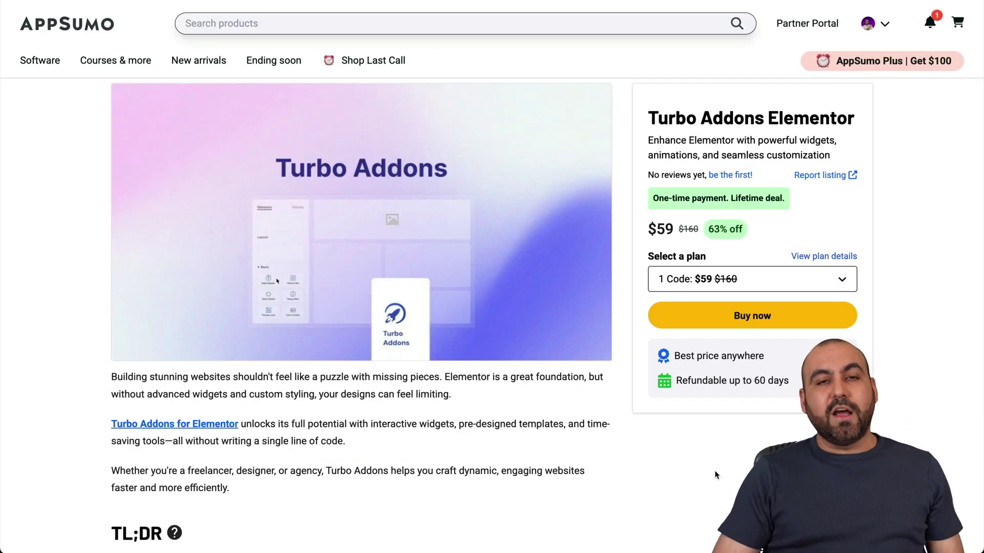
{"action": "scroll", "coordinate": [714, 490], "scroll_direction": "down", "scroll_amount": 5}
{"action": "scroll", "coordinate": [713, 490], "scroll_direction": "down", "scroll_amount": 5}
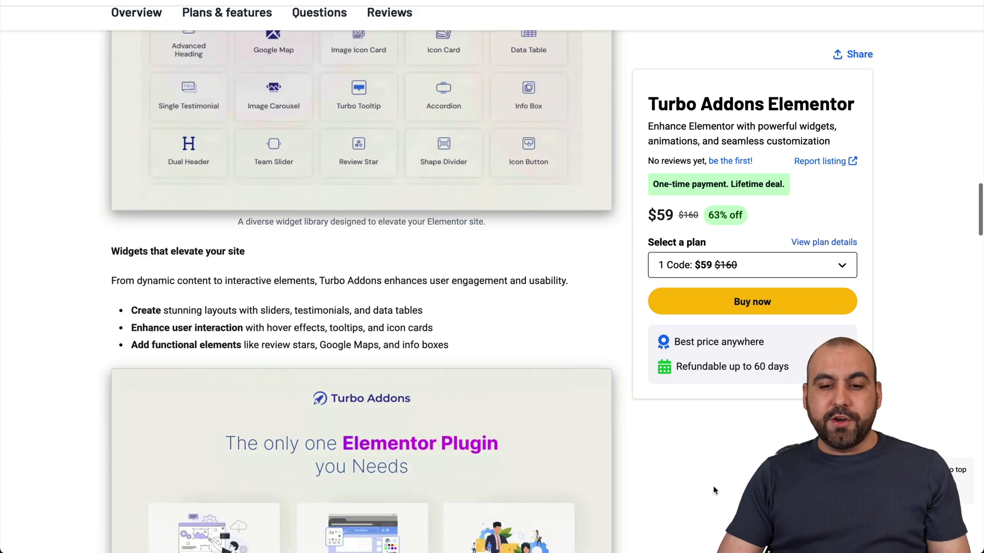
{"action": "scroll", "coordinate": [713, 490], "scroll_direction": "down", "scroll_amount": 5}
{"action": "scroll", "coordinate": [713, 490], "scroll_direction": "down", "scroll_amount": 5}
{"action": "scroll", "coordinate": [713, 491], "scroll_direction": "down", "scroll_amount": 4}
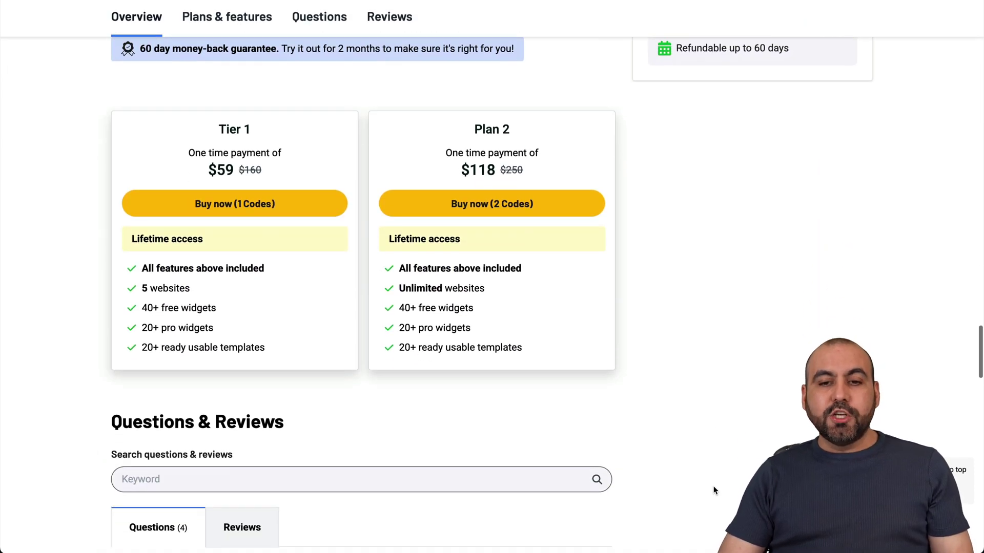
{"action": "scroll", "coordinate": [713, 489], "scroll_direction": "up", "scroll_amount": 2}
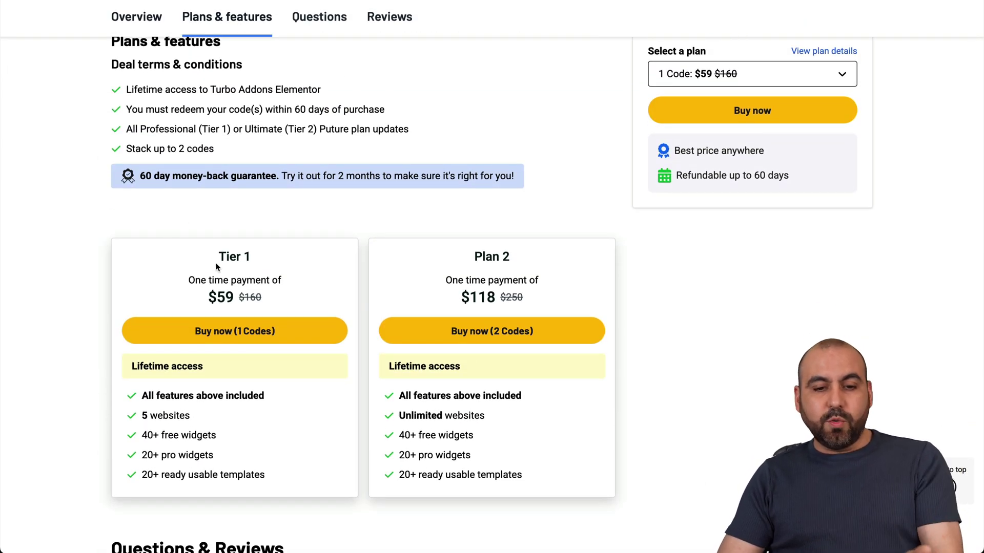
Step: Highlight the Turbo Addons Tier 1 limit of 5 websites and its price on AppSumo
{"action": "left_click_drag", "start_coordinate": [142, 418], "coordinate": [224, 419]}
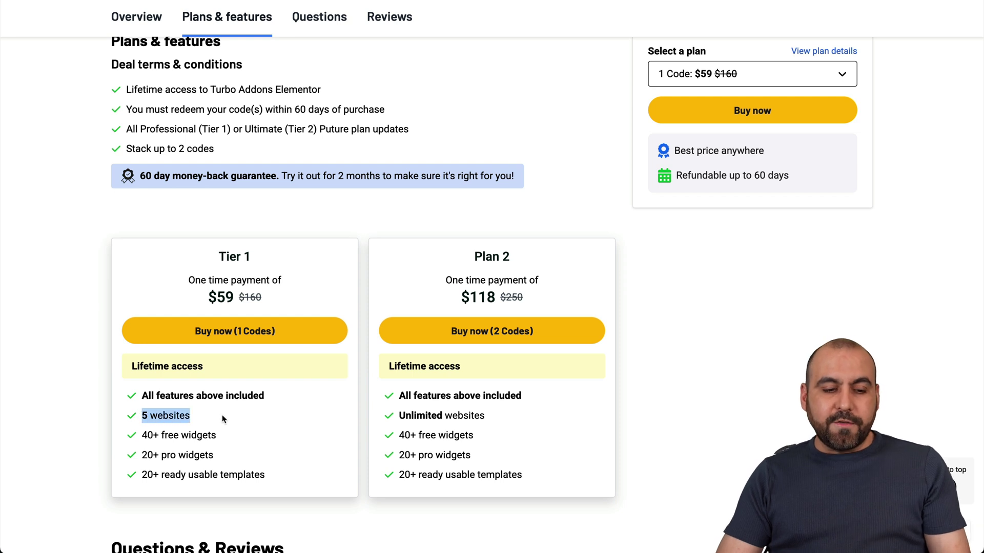
{"action": "left_click_drag", "start_coordinate": [211, 301], "coordinate": [276, 303]}
{"action": "left_click", "coordinate": [276, 303]}
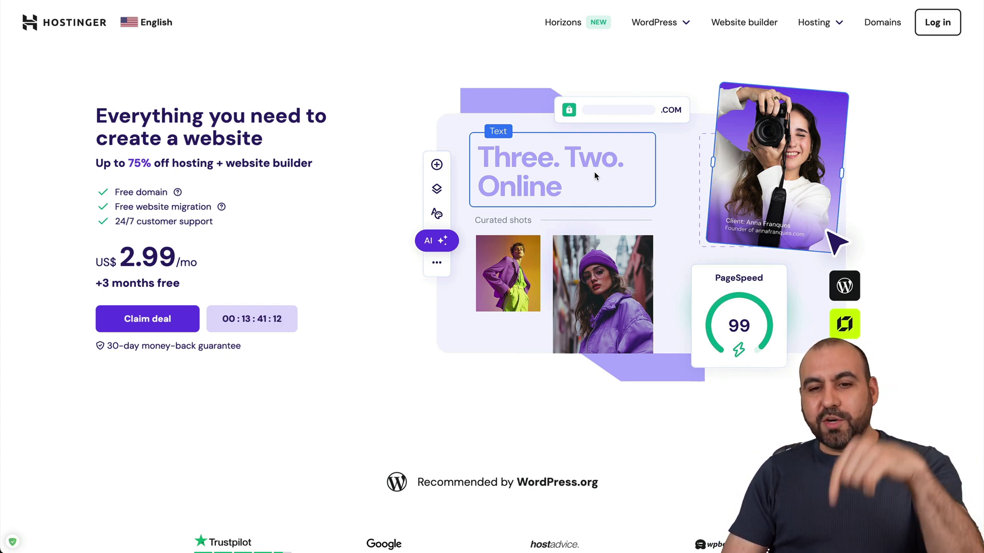
{"action": "mouse_move", "coordinate": [654, 22]}
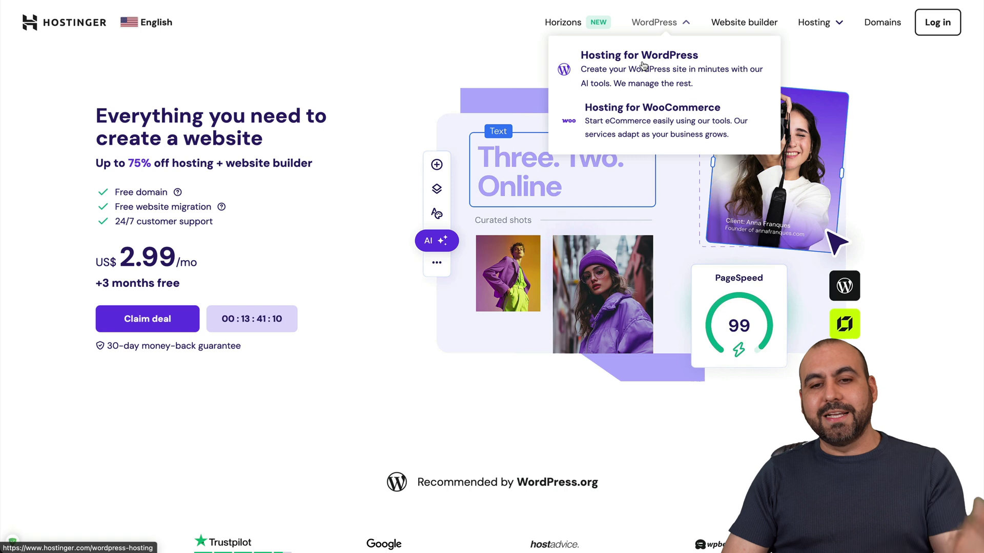
Step: Go to Hostinger's Hosting for WordPress plans page
{"action": "left_click", "coordinate": [645, 57]}
{"action": "scroll", "coordinate": [471, 352], "scroll_direction": "down", "scroll_amount": 10}
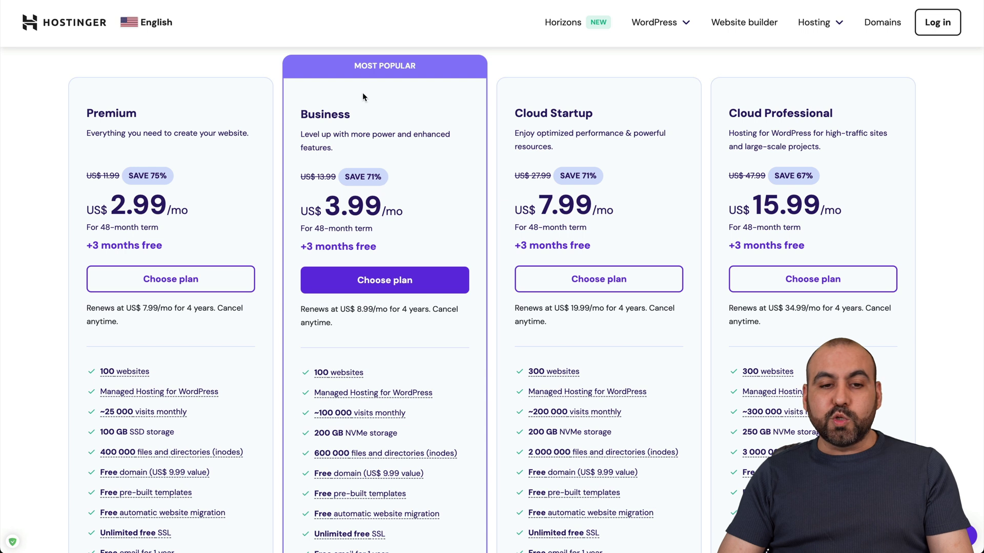
{"action": "scroll", "coordinate": [430, 325], "scroll_direction": "down", "scroll_amount": 1}
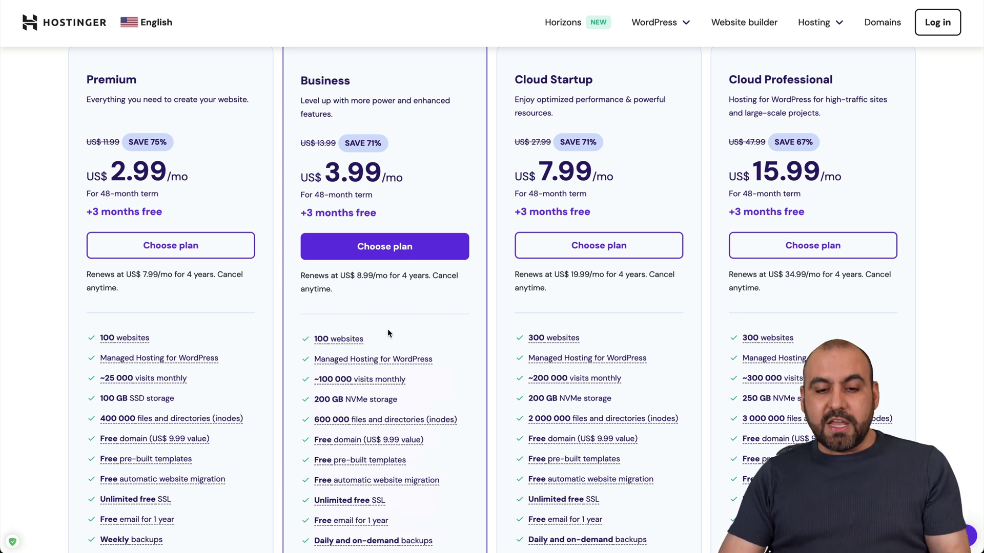
{"action": "scroll", "coordinate": [387, 329], "scroll_direction": "up", "scroll_amount": 2}
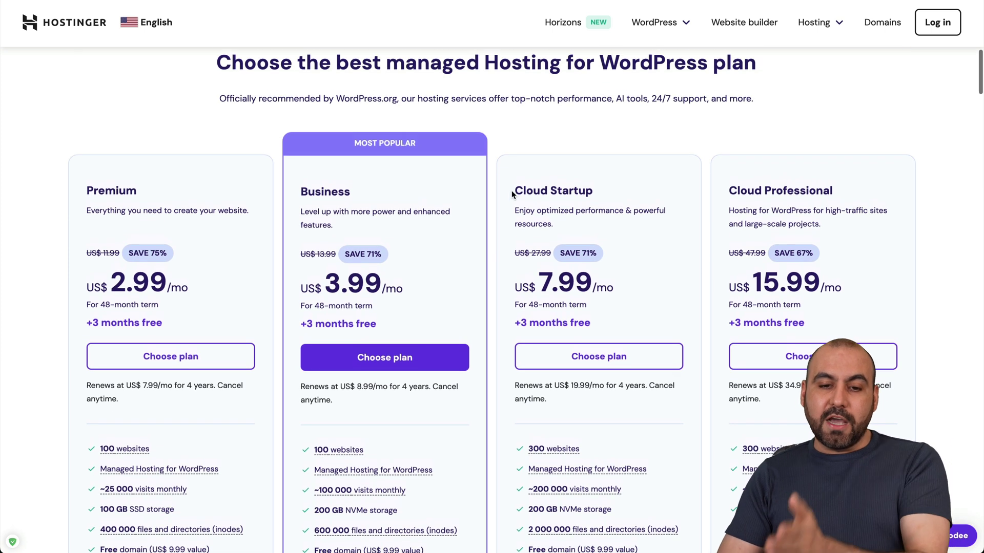
{"action": "scroll", "coordinate": [391, 203], "scroll_direction": "down", "scroll_amount": 1}
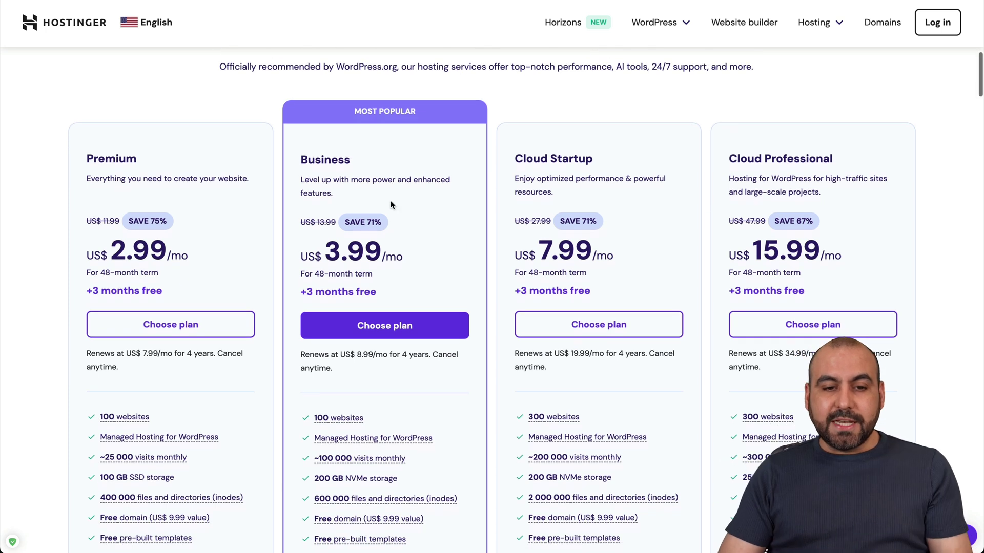
Step: Add Hostinger's Business plan for 48 months with coupon SAASMASTER, bringing the subtotal to US$172.37
{"action": "left_click", "coordinate": [391, 323]}
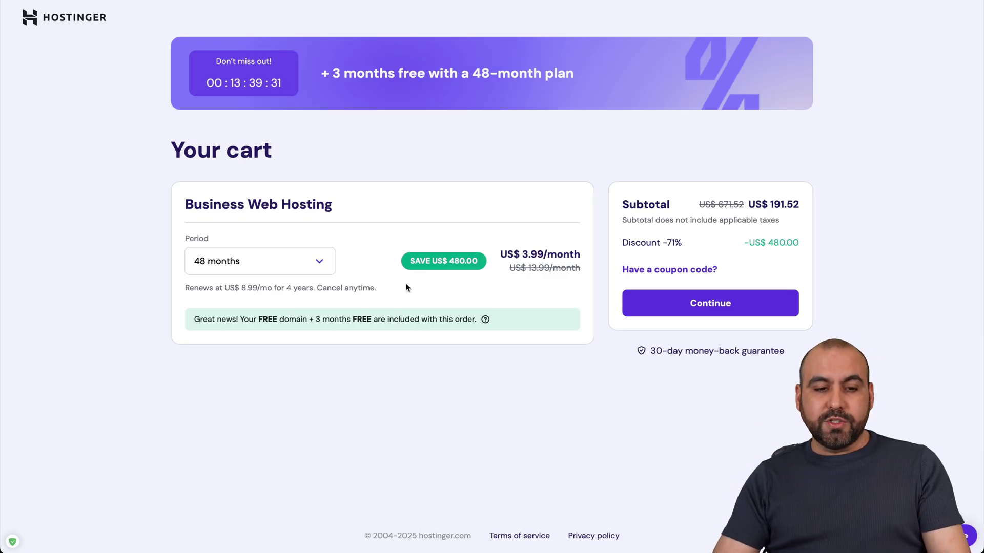
{"action": "left_click", "coordinate": [300, 264]}
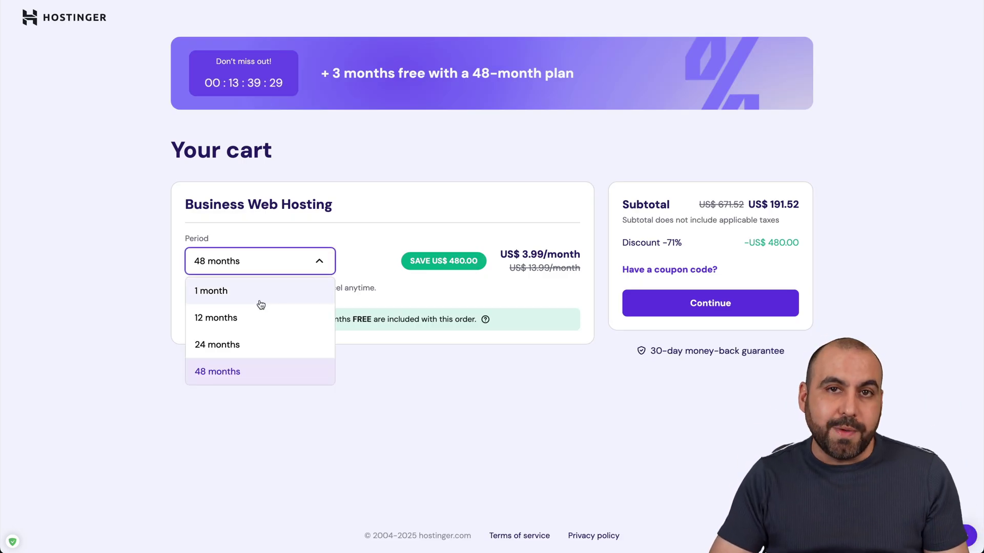
{"action": "left_click", "coordinate": [396, 424]}
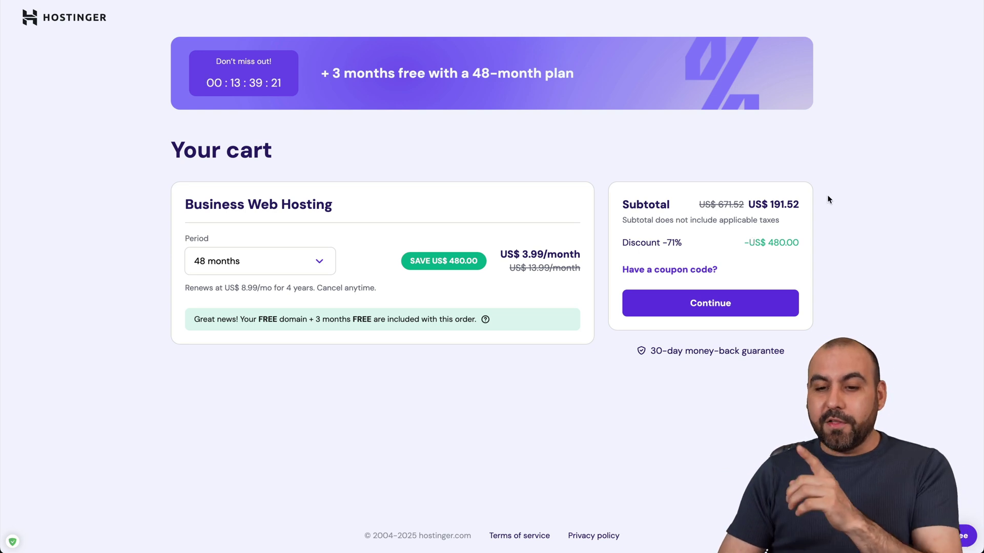
{"action": "left_click", "coordinate": [667, 270]}
{"action": "type", "text": "SAASMAST"}
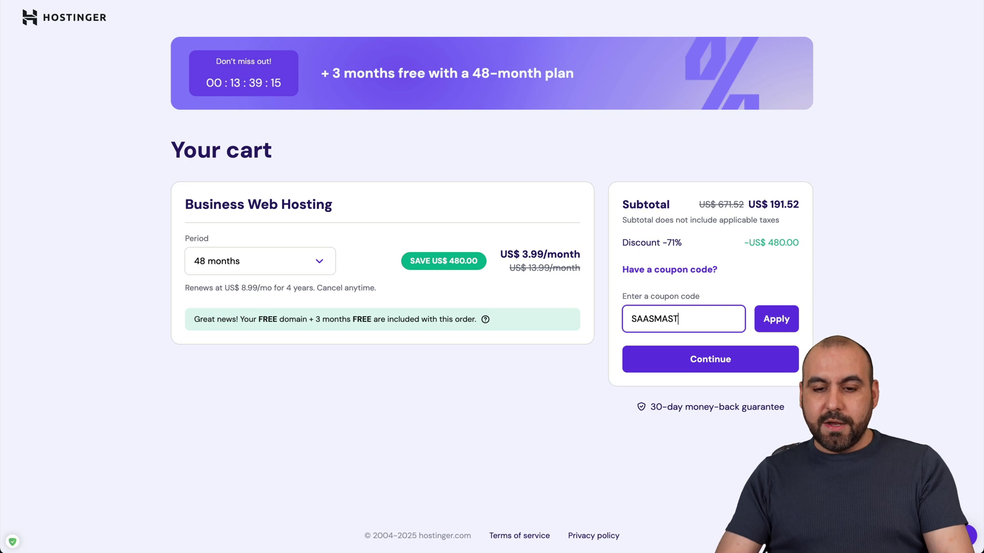
{"action": "type", "text": "ER"}
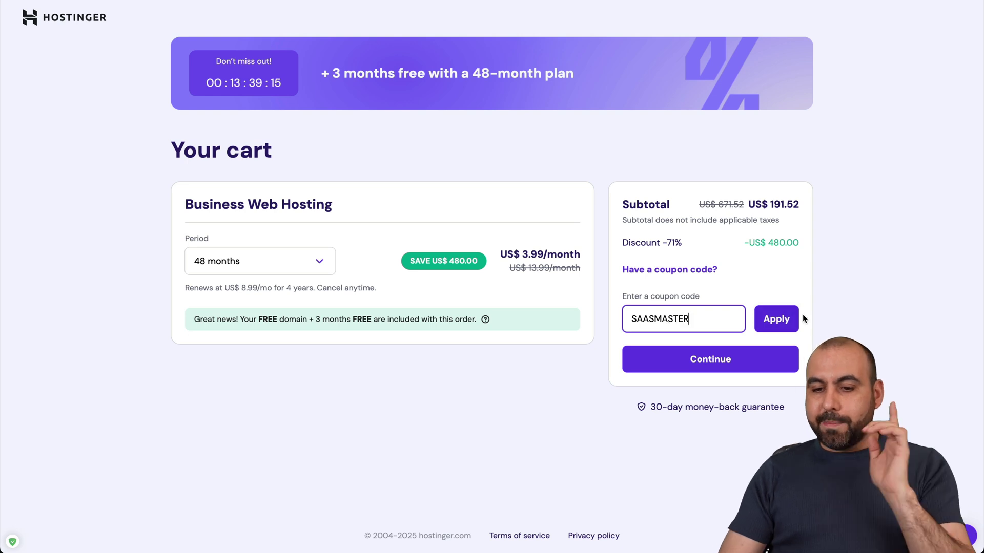
{"action": "left_click", "coordinate": [788, 318]}
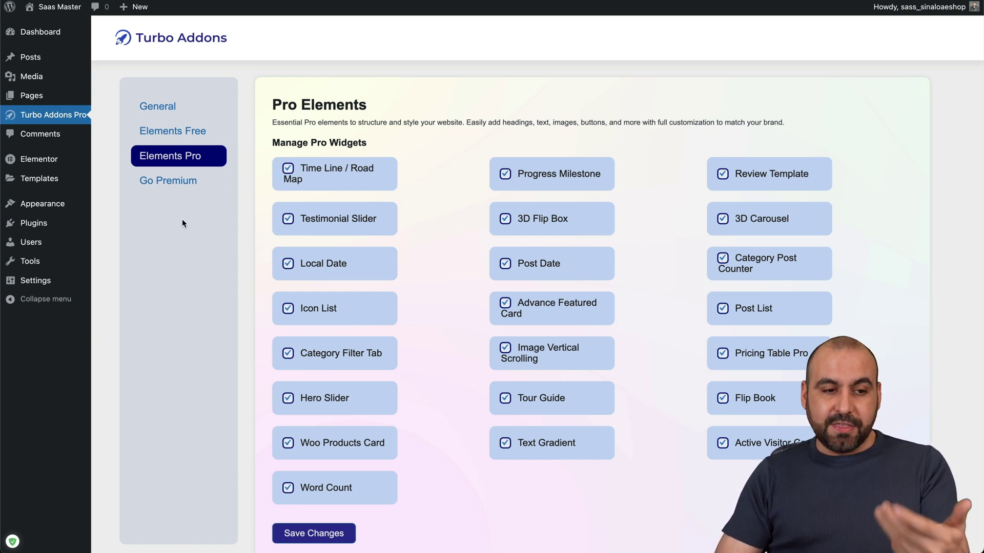
Step: Publish the test2 page from the WordPress Pages list
{"action": "left_click", "coordinate": [41, 98]}
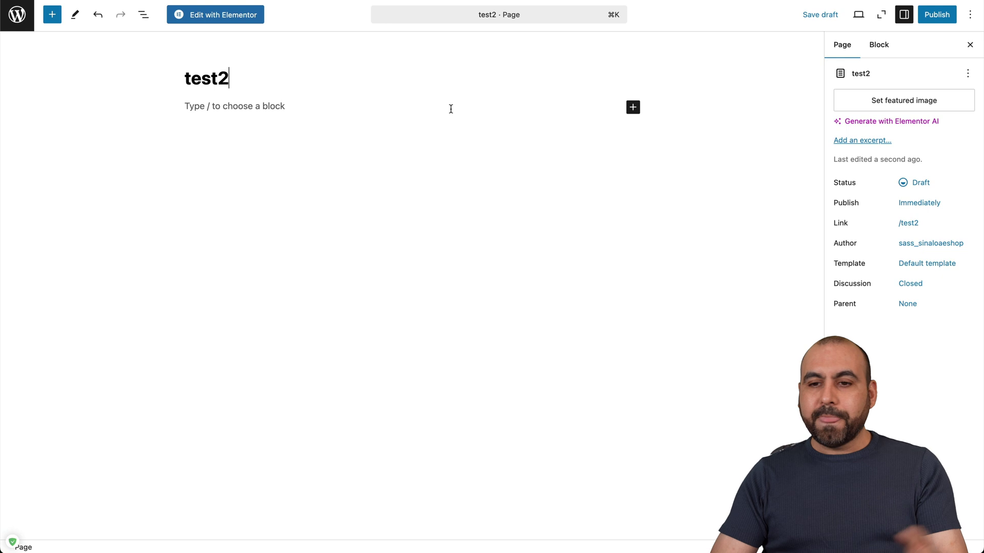
{"action": "left_click", "coordinate": [936, 14]}
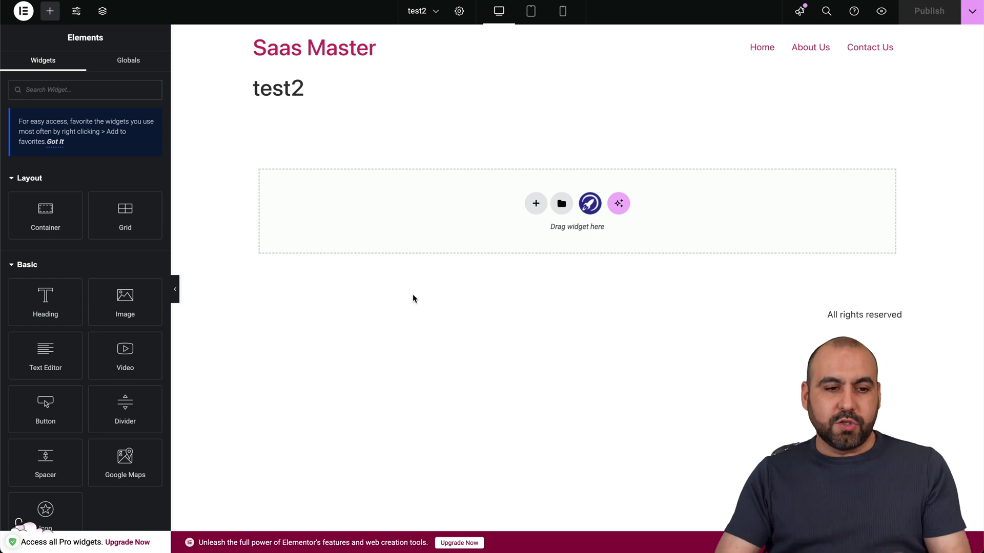
{"action": "scroll", "coordinate": [106, 178], "scroll_direction": "down", "scroll_amount": 5}
{"action": "scroll", "coordinate": [106, 178], "scroll_direction": "down", "scroll_amount": 5}
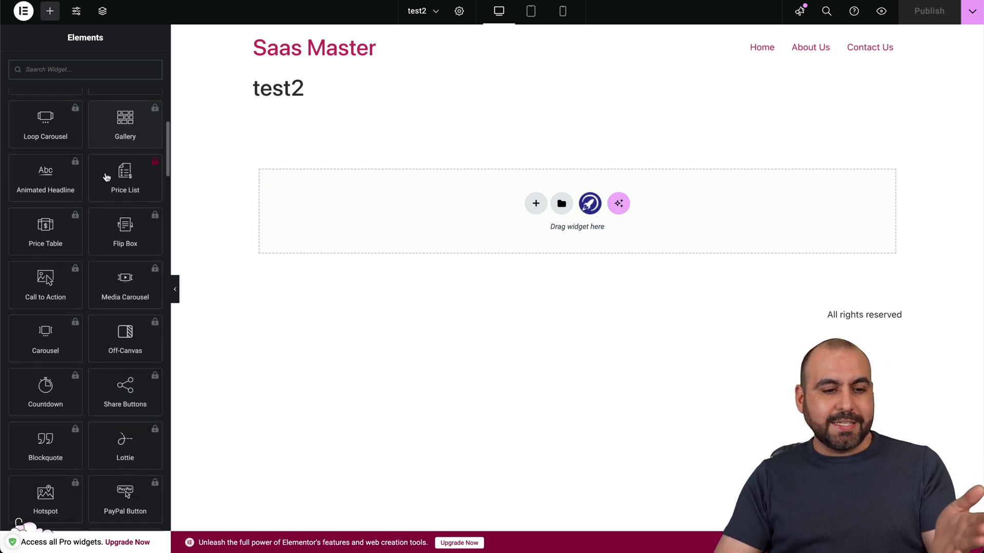
{"action": "scroll", "coordinate": [106, 178], "scroll_direction": "down", "scroll_amount": 5}
{"action": "scroll", "coordinate": [106, 177], "scroll_direction": "down", "scroll_amount": 3}
{"action": "scroll", "coordinate": [106, 177], "scroll_direction": "down", "scroll_amount": 5}
{"action": "scroll", "coordinate": [106, 178], "scroll_direction": "down", "scroll_amount": 5}
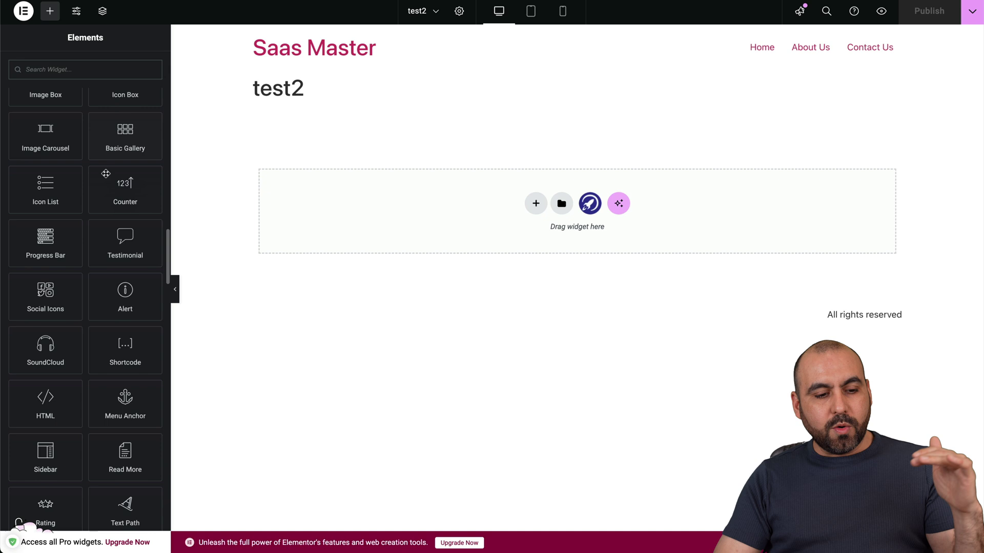
{"action": "scroll", "coordinate": [106, 178], "scroll_direction": "down", "scroll_amount": 5}
{"action": "scroll", "coordinate": [106, 178], "scroll_direction": "down", "scroll_amount": 5}
{"action": "scroll", "coordinate": [85, 179], "scroll_direction": "down", "scroll_amount": 2}
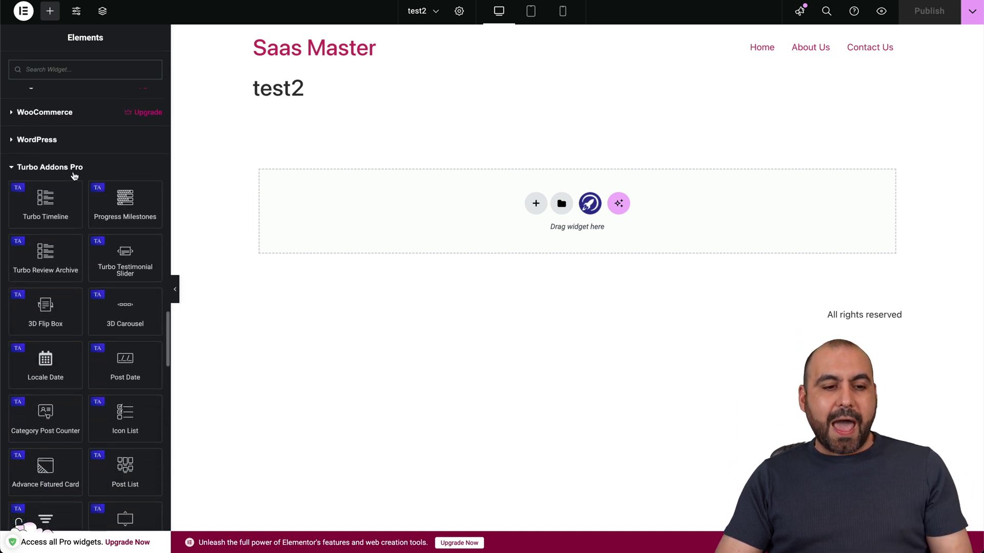
{"action": "scroll", "coordinate": [53, 386], "scroll_direction": "down", "scroll_amount": 6}
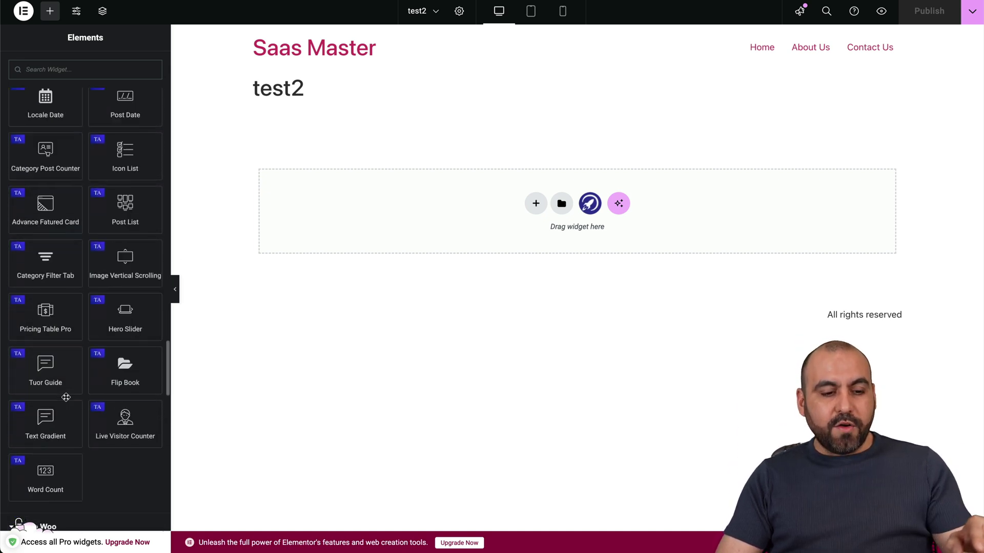
{"action": "scroll", "coordinate": [66, 398], "scroll_direction": "down", "scroll_amount": 5}
{"action": "scroll", "coordinate": [66, 398], "scroll_direction": "down", "scroll_amount": 4}
{"action": "scroll", "coordinate": [66, 398], "scroll_direction": "down", "scroll_amount": 3}
{"action": "scroll", "coordinate": [66, 398], "scroll_direction": "down", "scroll_amount": 2}
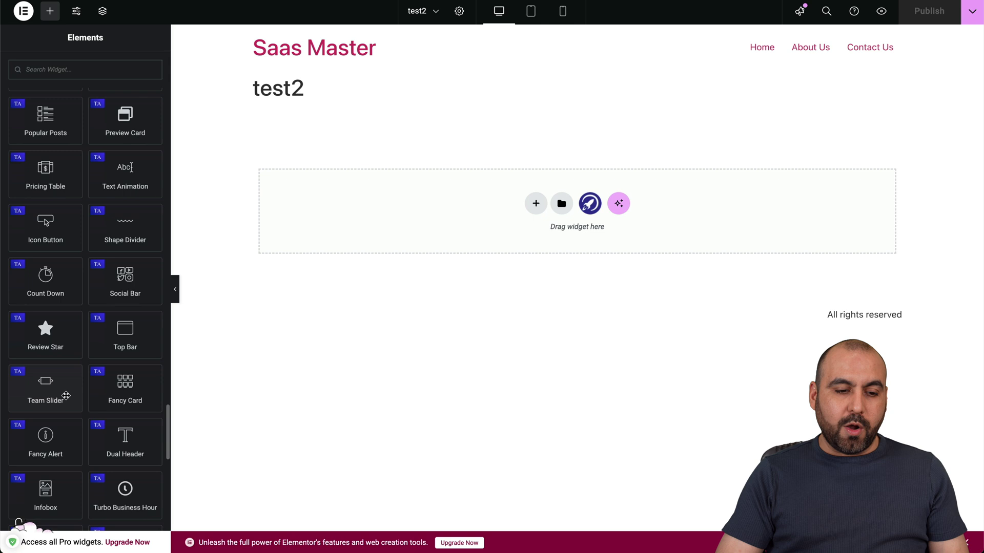
{"action": "scroll", "coordinate": [66, 398], "scroll_direction": "down", "scroll_amount": 2}
{"action": "scroll", "coordinate": [66, 397], "scroll_direction": "up", "scroll_amount": 5}
{"action": "scroll", "coordinate": [66, 398], "scroll_direction": "up", "scroll_amount": 3}
{"action": "scroll", "coordinate": [67, 397], "scroll_direction": "up", "scroll_amount": 10}
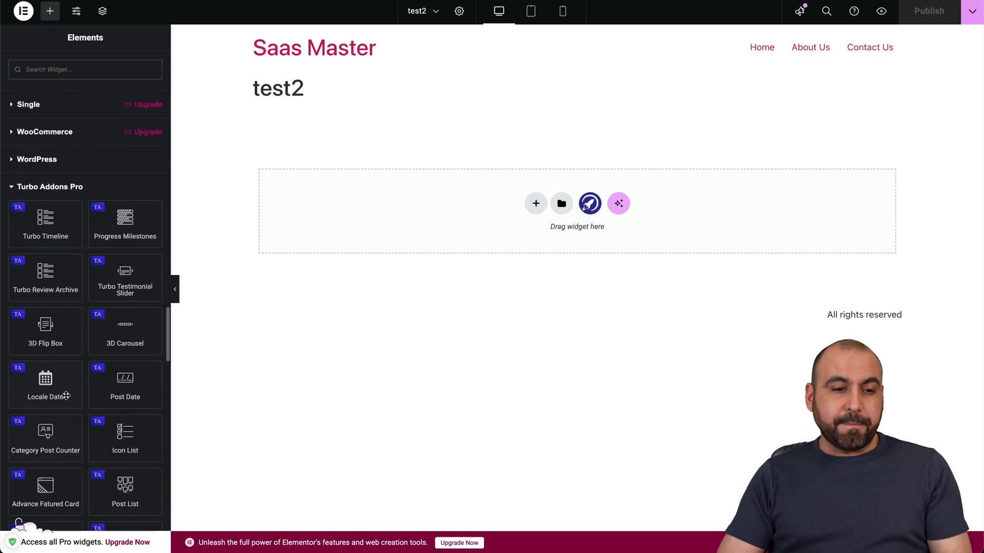
{"action": "scroll", "coordinate": [66, 398], "scroll_direction": "down", "scroll_amount": 1}
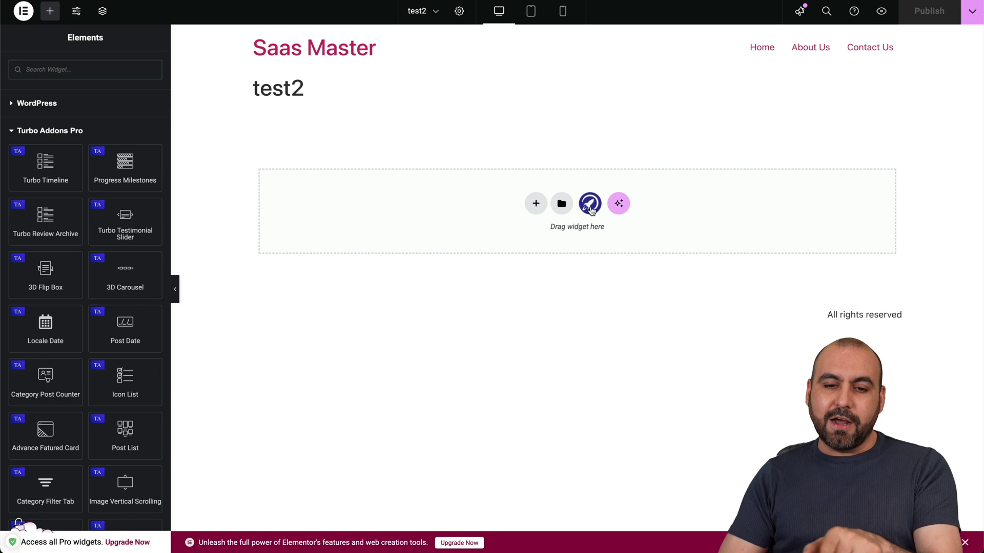
Step: Insert the dark video-agency page template from the Turbo Addons library's Page templates
{"action": "left_click", "coordinate": [589, 205]}
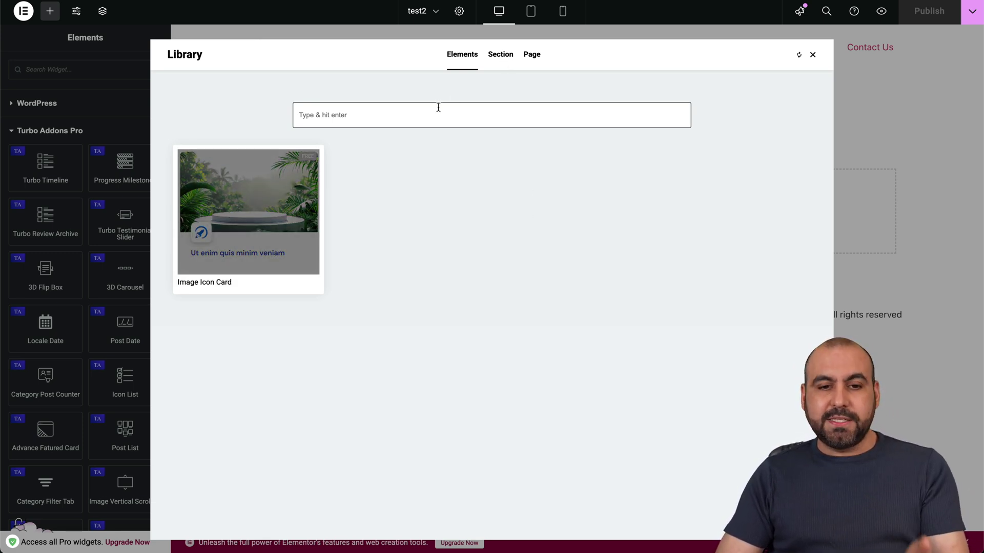
{"action": "left_click", "coordinate": [501, 56]}
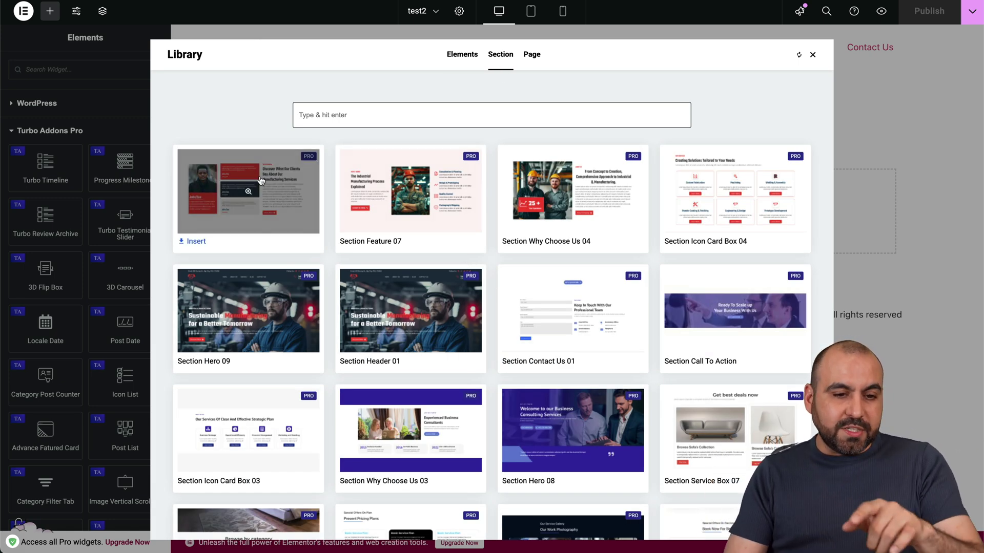
{"action": "mouse_move", "coordinate": [248, 192]}
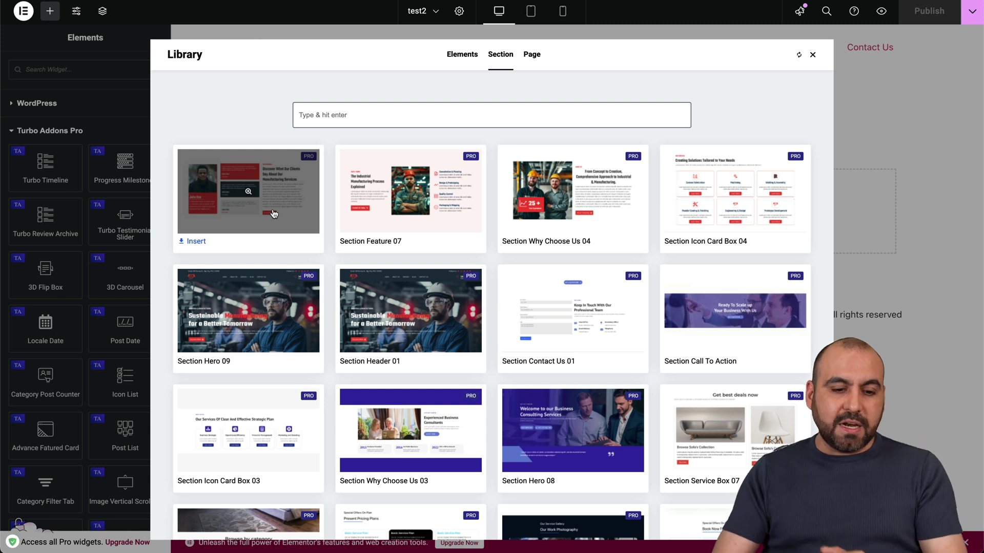
{"action": "scroll", "coordinate": [549, 390], "scroll_direction": "down", "scroll_amount": 3}
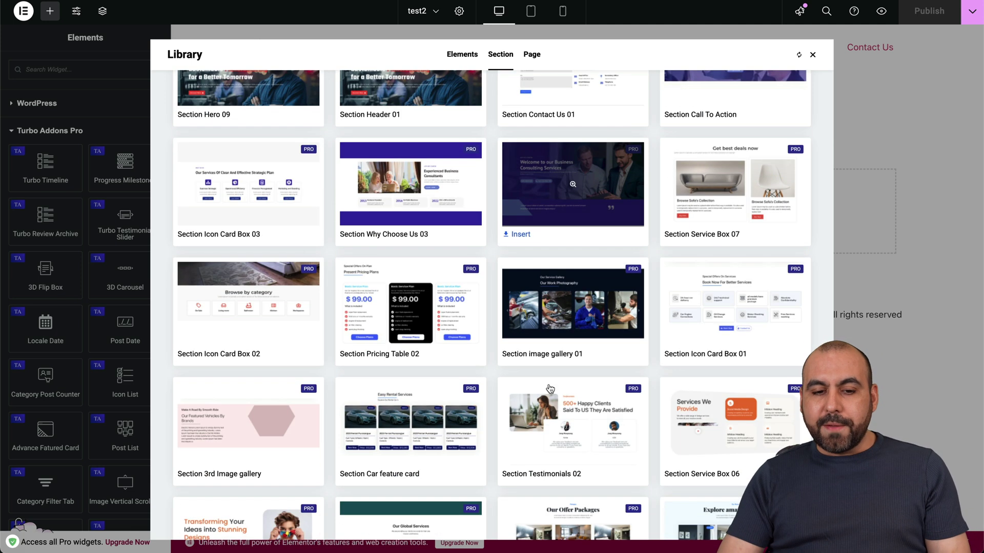
{"action": "scroll", "coordinate": [549, 390], "scroll_direction": "down", "scroll_amount": 1}
{"action": "scroll", "coordinate": [549, 390], "scroll_direction": "down", "scroll_amount": 2}
{"action": "scroll", "coordinate": [548, 390], "scroll_direction": "down", "scroll_amount": 2}
{"action": "scroll", "coordinate": [549, 389], "scroll_direction": "down", "scroll_amount": 1}
{"action": "scroll", "coordinate": [550, 388], "scroll_direction": "up", "scroll_amount": 8}
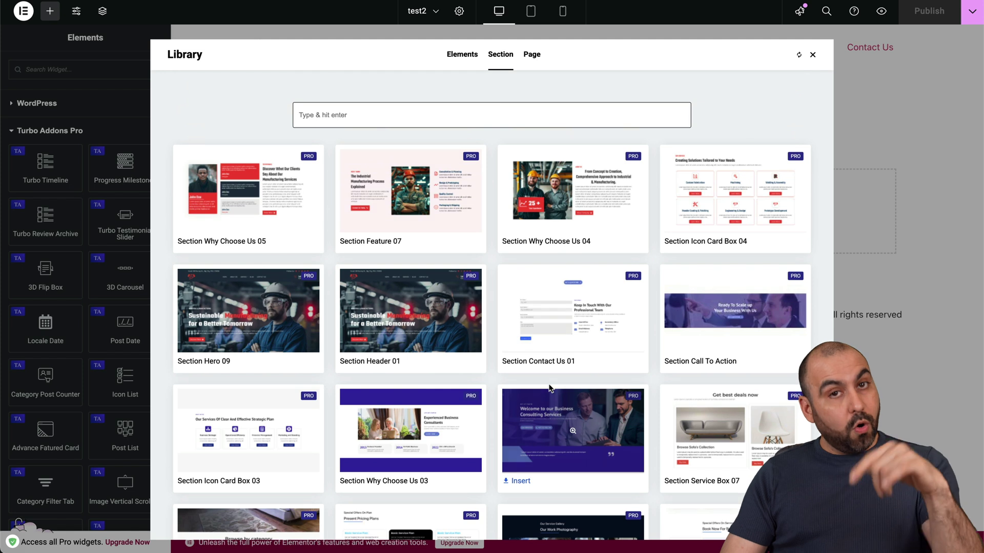
{"action": "left_click", "coordinate": [534, 54]}
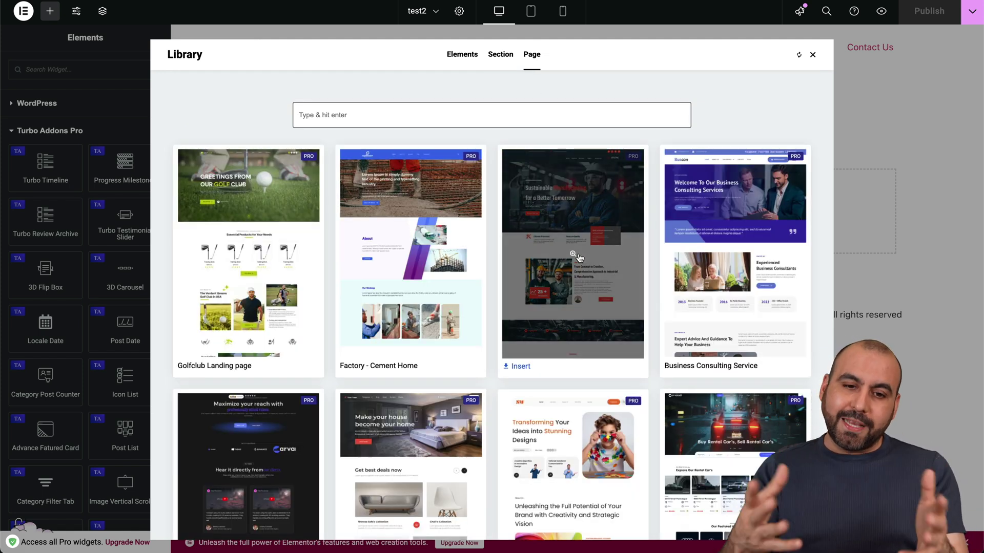
{"action": "scroll", "coordinate": [305, 248], "scroll_direction": "down", "scroll_amount": 3}
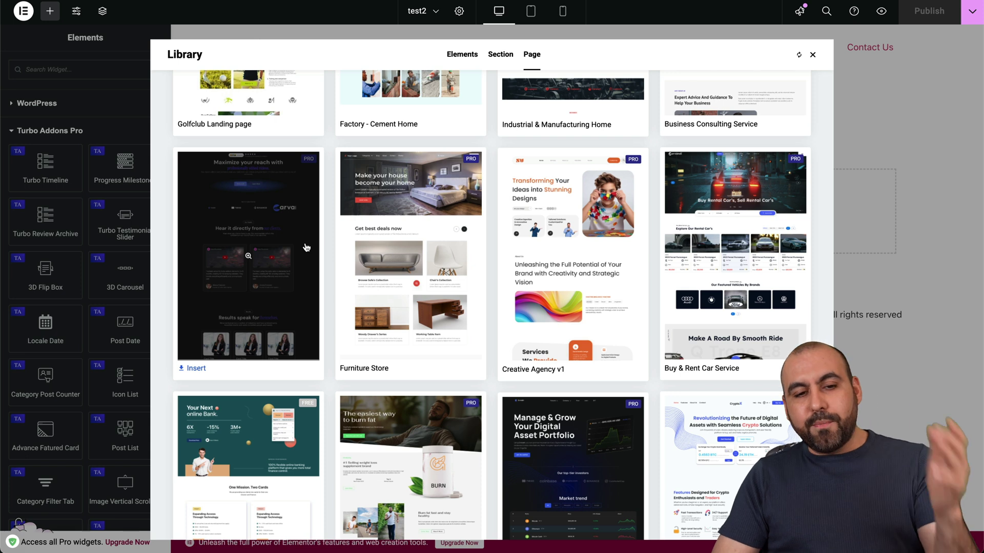
{"action": "left_click", "coordinate": [193, 370]}
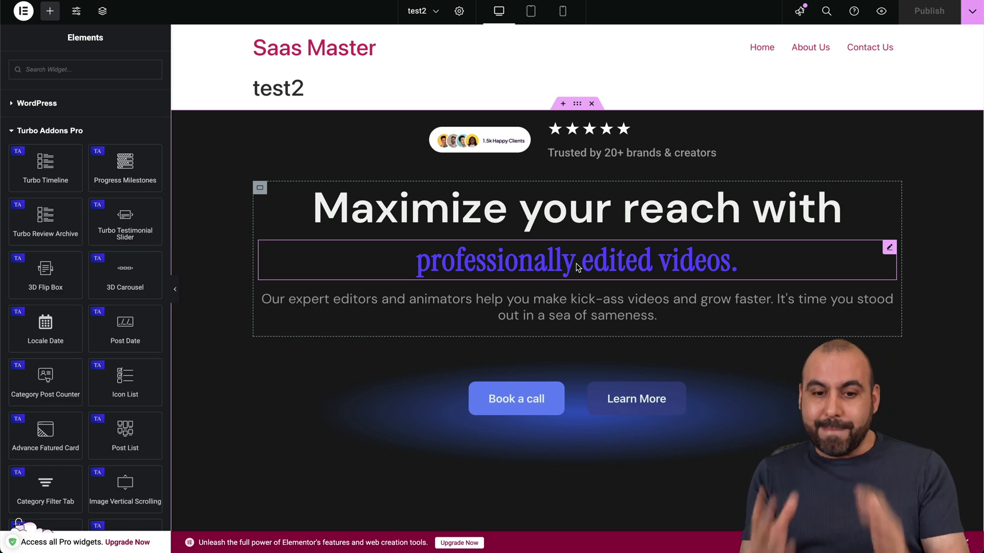
{"action": "scroll", "coordinate": [563, 260], "scroll_direction": "down", "scroll_amount": 3}
{"action": "scroll", "coordinate": [563, 259], "scroll_direction": "down", "scroll_amount": 3}
{"action": "scroll", "coordinate": [563, 260], "scroll_direction": "down", "scroll_amount": 4}
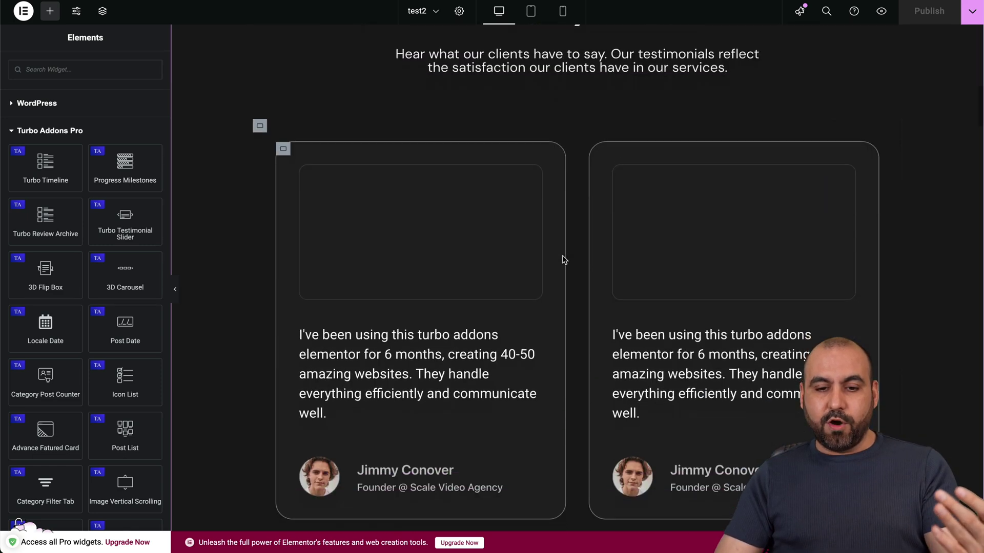
{"action": "scroll", "coordinate": [562, 260], "scroll_direction": "down", "scroll_amount": 4}
{"action": "scroll", "coordinate": [562, 260], "scroll_direction": "down", "scroll_amount": 4}
{"action": "scroll", "coordinate": [562, 259], "scroll_direction": "down", "scroll_amount": 4}
{"action": "scroll", "coordinate": [562, 260], "scroll_direction": "down", "scroll_amount": 4}
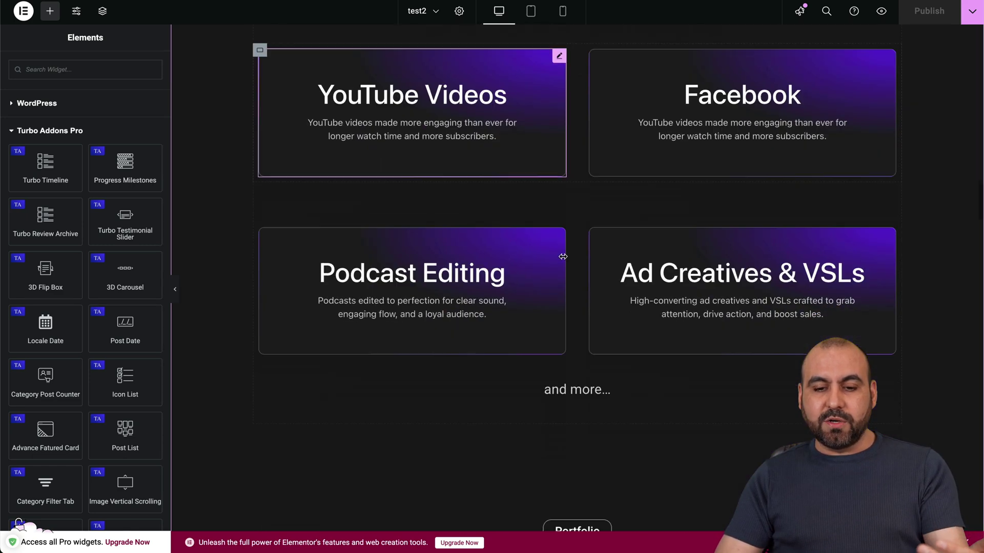
{"action": "scroll", "coordinate": [562, 261], "scroll_direction": "down", "scroll_amount": 3}
{"action": "scroll", "coordinate": [562, 260], "scroll_direction": "down", "scroll_amount": 4}
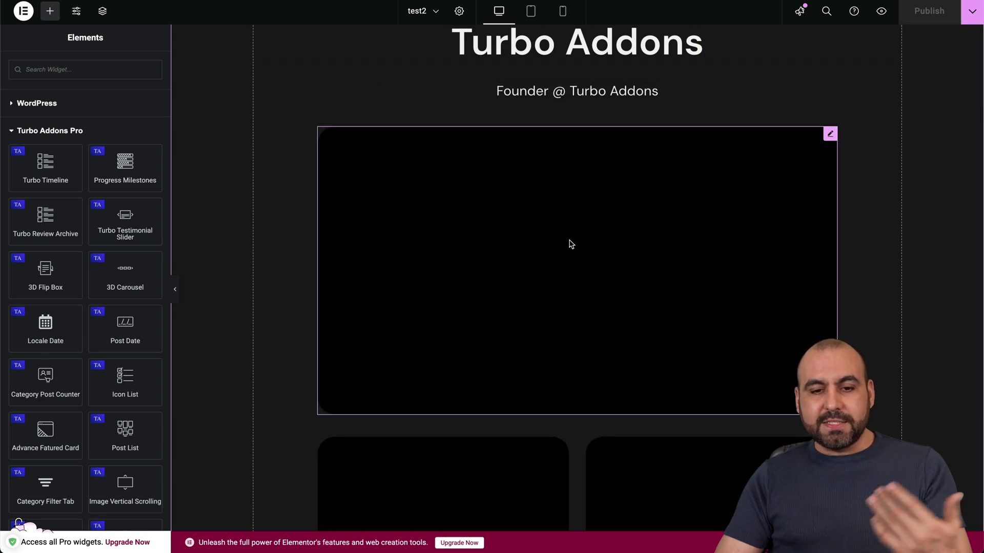
{"action": "scroll", "coordinate": [570, 243], "scroll_direction": "down", "scroll_amount": 3}
{"action": "scroll", "coordinate": [569, 244], "scroll_direction": "down", "scroll_amount": 3}
{"action": "scroll", "coordinate": [570, 244], "scroll_direction": "down", "scroll_amount": 2}
{"action": "scroll", "coordinate": [569, 244], "scroll_direction": "down", "scroll_amount": 3}
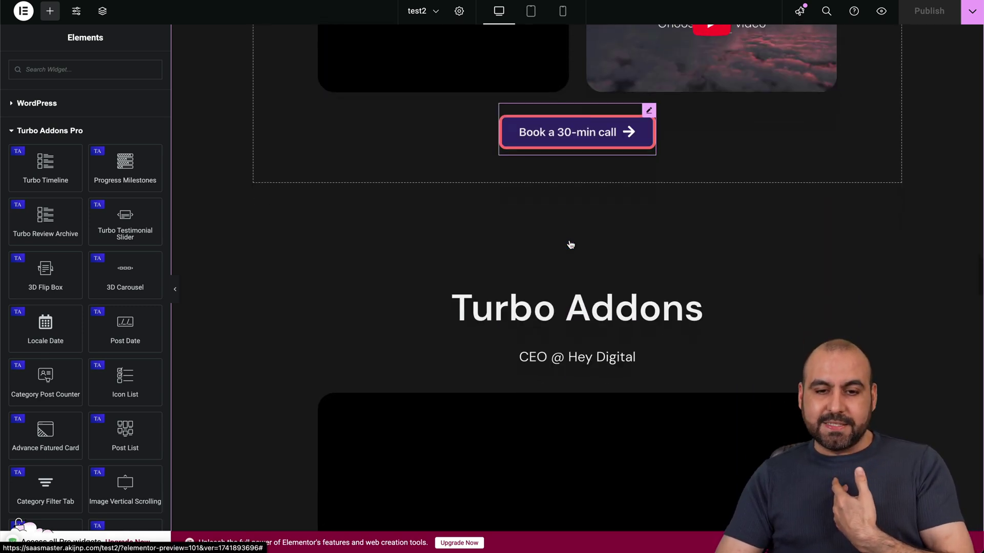
{"action": "scroll", "coordinate": [570, 244], "scroll_direction": "down", "scroll_amount": 1}
{"action": "scroll", "coordinate": [570, 244], "scroll_direction": "up", "scroll_amount": 5}
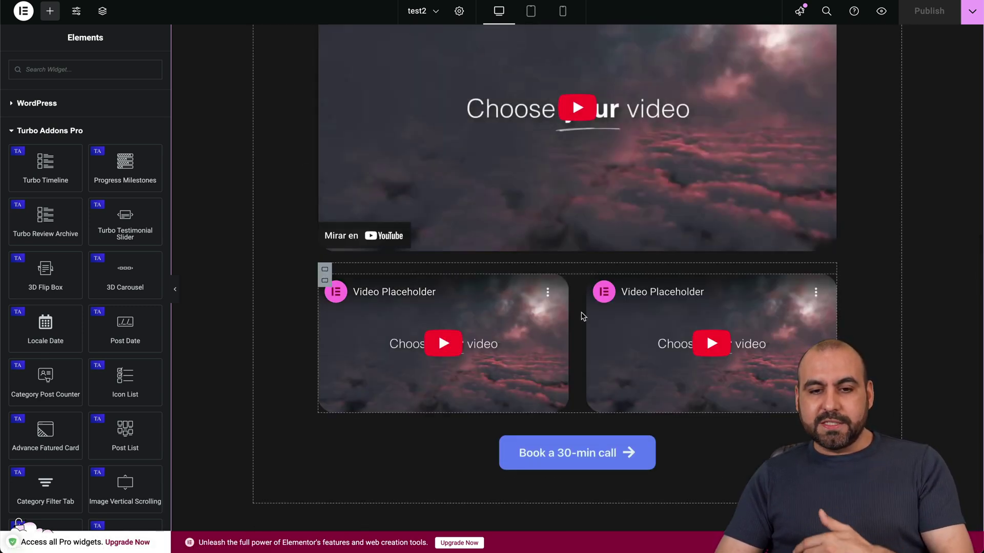
{"action": "scroll", "coordinate": [582, 314], "scroll_direction": "up", "scroll_amount": 10}
{"action": "scroll", "coordinate": [582, 316], "scroll_direction": "up", "scroll_amount": 5}
{"action": "scroll", "coordinate": [582, 316], "scroll_direction": "up", "scroll_amount": 5}
{"action": "scroll", "coordinate": [582, 316], "scroll_direction": "up", "scroll_amount": 4}
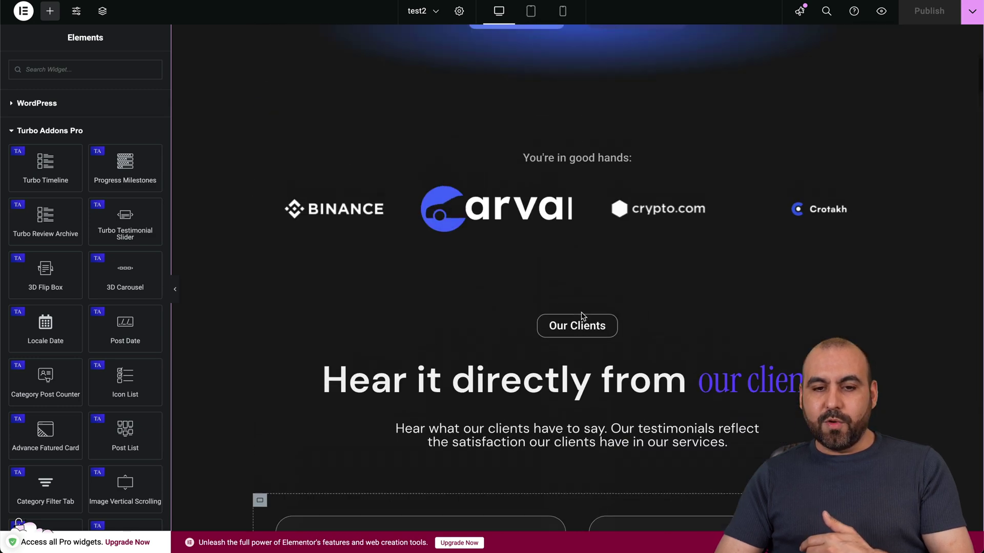
{"action": "scroll", "coordinate": [582, 316], "scroll_direction": "up", "scroll_amount": 1}
{"action": "scroll", "coordinate": [582, 316], "scroll_direction": "down", "scroll_amount": 5}
{"action": "scroll", "coordinate": [582, 316], "scroll_direction": "down", "scroll_amount": 5}
{"action": "scroll", "coordinate": [582, 316], "scroll_direction": "down", "scroll_amount": 3}
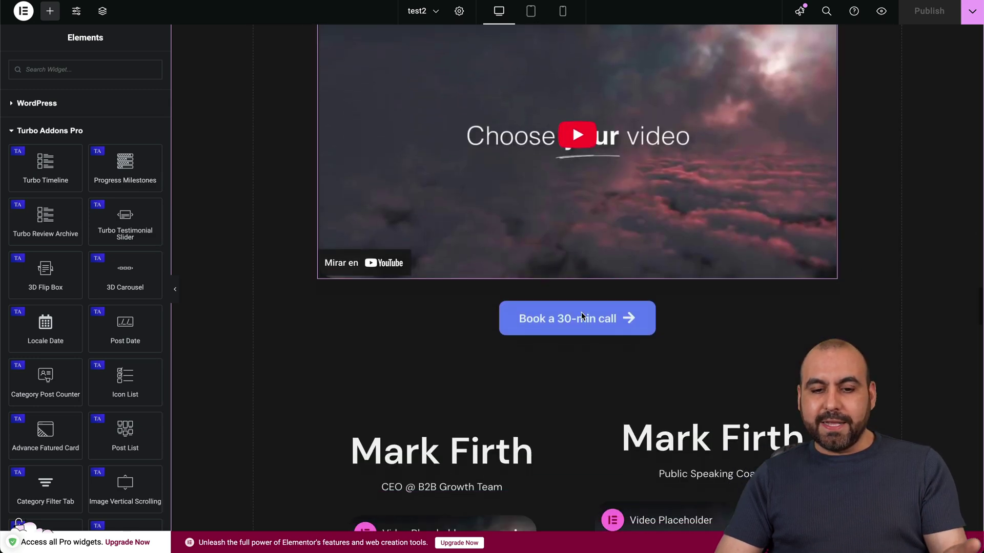
{"action": "scroll", "coordinate": [582, 314], "scroll_direction": "down", "scroll_amount": 2}
{"action": "scroll", "coordinate": [582, 316], "scroll_direction": "down", "scroll_amount": 3}
{"action": "scroll", "coordinate": [582, 315], "scroll_direction": "down", "scroll_amount": 4}
{"action": "scroll", "coordinate": [582, 315], "scroll_direction": "down", "scroll_amount": 4}
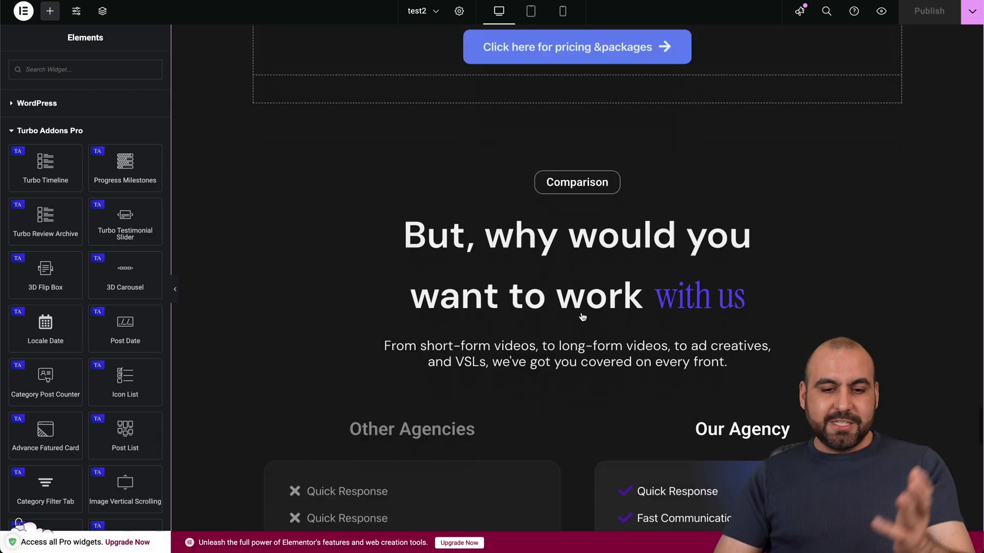
{"action": "scroll", "coordinate": [582, 316], "scroll_direction": "down", "scroll_amount": 3}
{"action": "scroll", "coordinate": [582, 316], "scroll_direction": "down", "scroll_amount": 4}
{"action": "scroll", "coordinate": [582, 317], "scroll_direction": "down", "scroll_amount": 4}
{"action": "scroll", "coordinate": [582, 317], "scroll_direction": "down", "scroll_amount": 2}
{"action": "scroll", "coordinate": [582, 317], "scroll_direction": "down", "scroll_amount": 2}
{"action": "scroll", "coordinate": [582, 317], "scroll_direction": "up", "scroll_amount": 5}
{"action": "scroll", "coordinate": [582, 318], "scroll_direction": "up", "scroll_amount": 4}
{"action": "scroll", "coordinate": [581, 316], "scroll_direction": "up", "scroll_amount": 3}
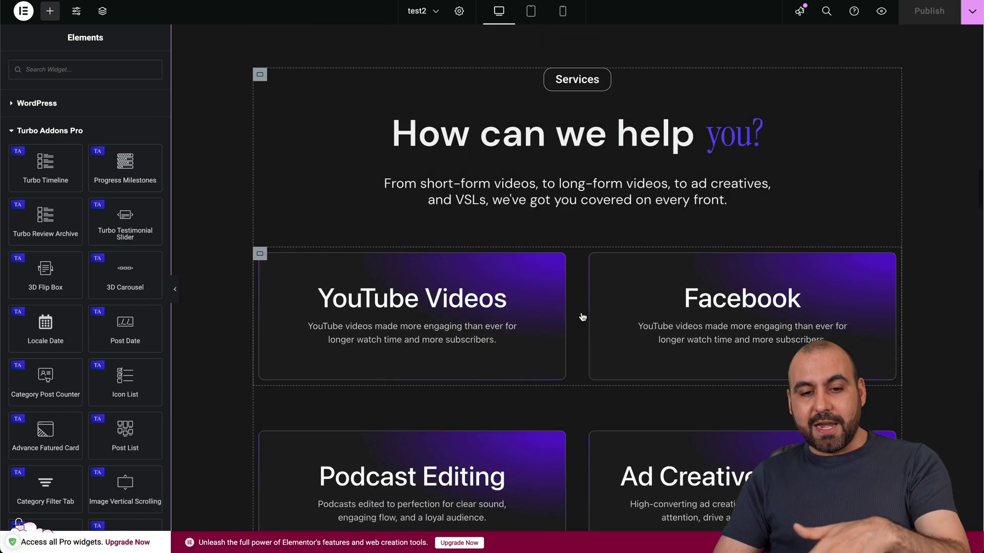
Step: Inspect the YouTube Videos Infobox's Heading, Description, Style and Advanced settings
{"action": "left_click", "coordinate": [505, 310]}
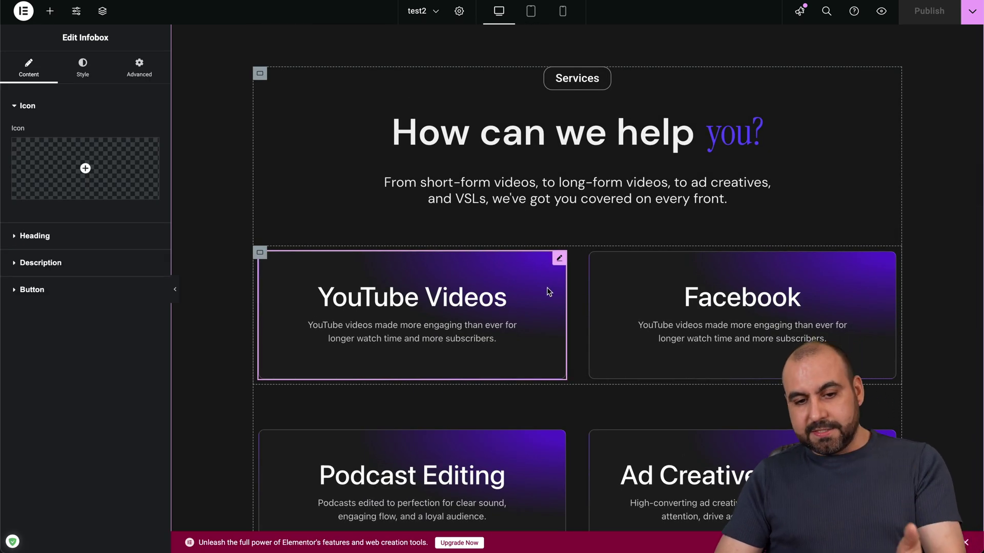
{"action": "left_click", "coordinate": [521, 152]}
{"action": "left_click", "coordinate": [440, 341]}
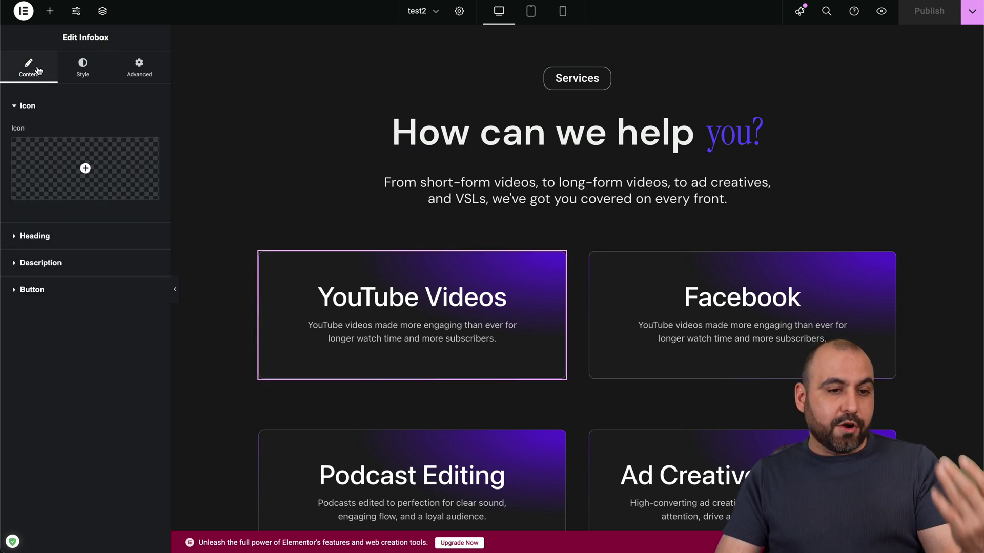
{"action": "left_click", "coordinate": [30, 235]}
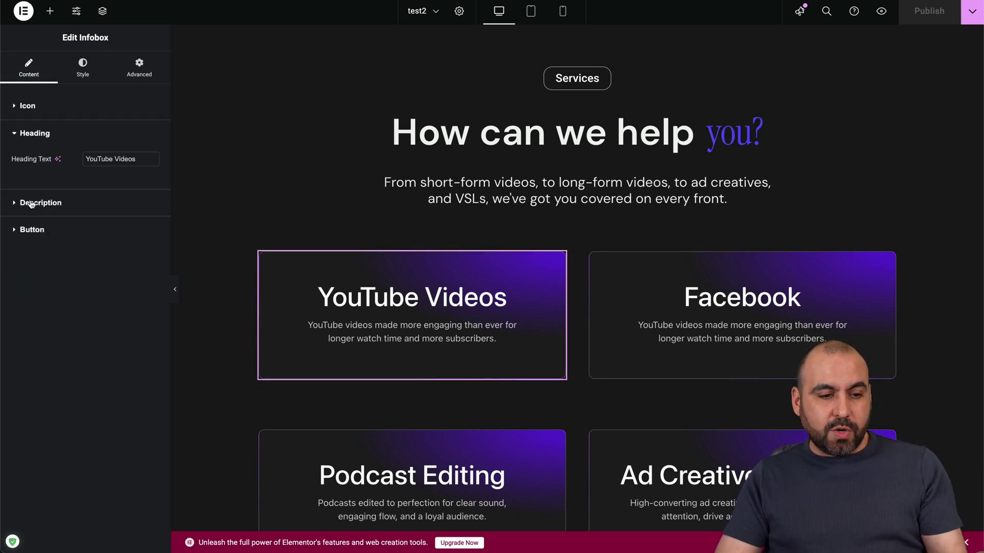
{"action": "left_click", "coordinate": [31, 204]}
{"action": "left_click", "coordinate": [72, 60]}
{"action": "left_click", "coordinate": [146, 76]}
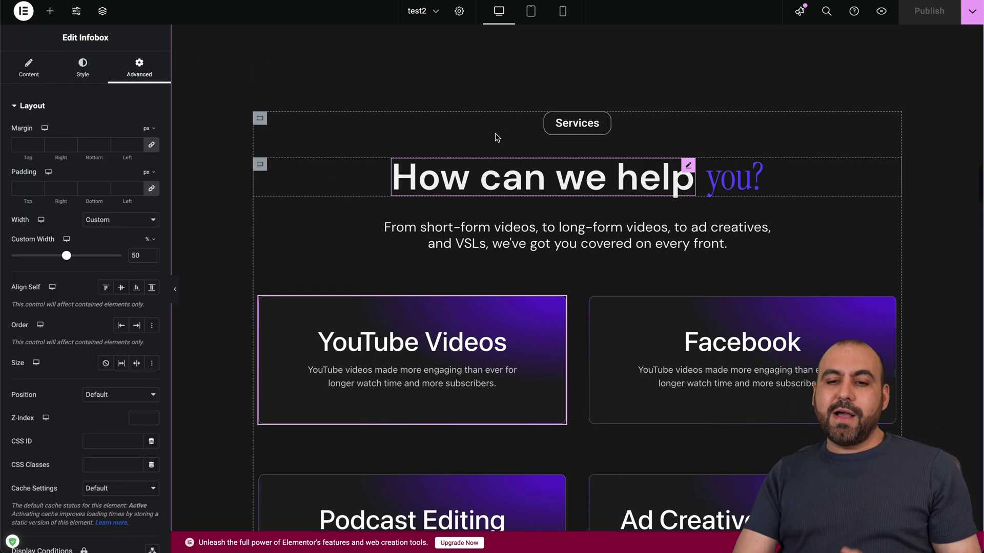
{"action": "scroll", "coordinate": [495, 137], "scroll_direction": "up", "scroll_amount": 5}
{"action": "scroll", "coordinate": [495, 137], "scroll_direction": "up", "scroll_amount": 10}
{"action": "scroll", "coordinate": [495, 137], "scroll_direction": "up", "scroll_amount": 10}
{"action": "scroll", "coordinate": [495, 138], "scroll_direction": "up", "scroll_amount": 5}
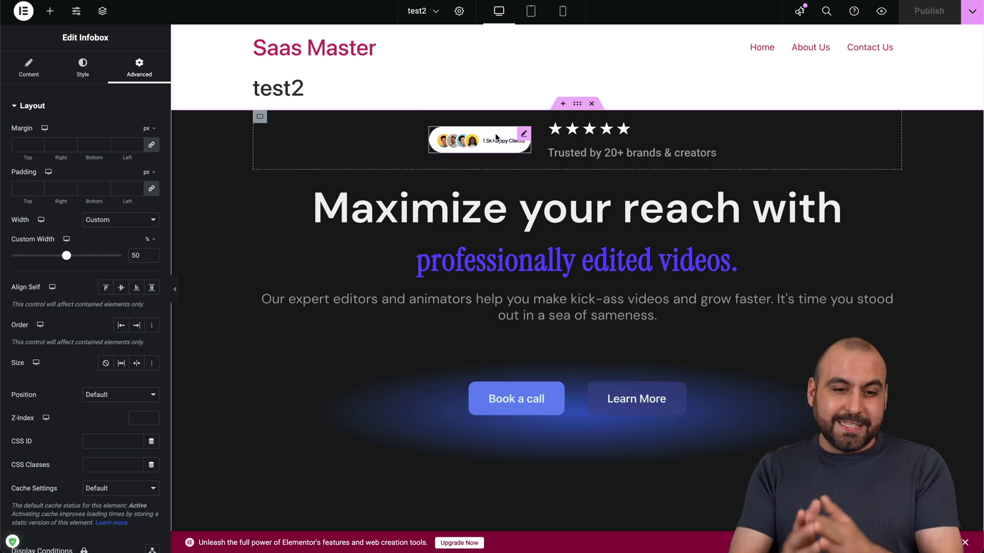
{"action": "scroll", "coordinate": [362, 50], "scroll_direction": "down", "scroll_amount": 2}
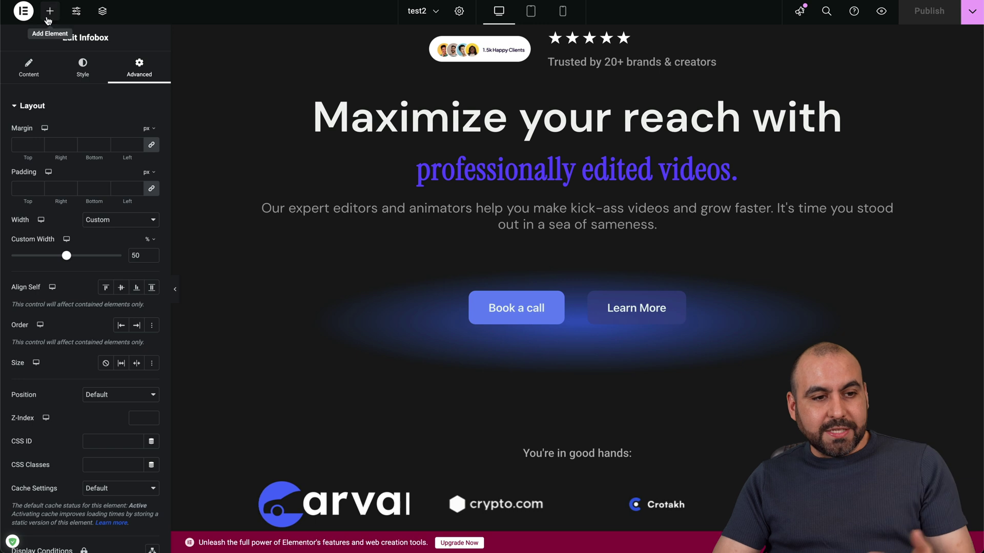
Step: Remove Unlimited users, Mobile application and Chat support from the Pro pricing plan
{"action": "left_click", "coordinate": [49, 11]}
{"action": "scroll", "coordinate": [89, 383], "scroll_direction": "down", "scroll_amount": 5}
{"action": "scroll", "coordinate": [90, 382], "scroll_direction": "down", "scroll_amount": 5}
{"action": "scroll", "coordinate": [89, 369], "scroll_direction": "down", "scroll_amount": 5}
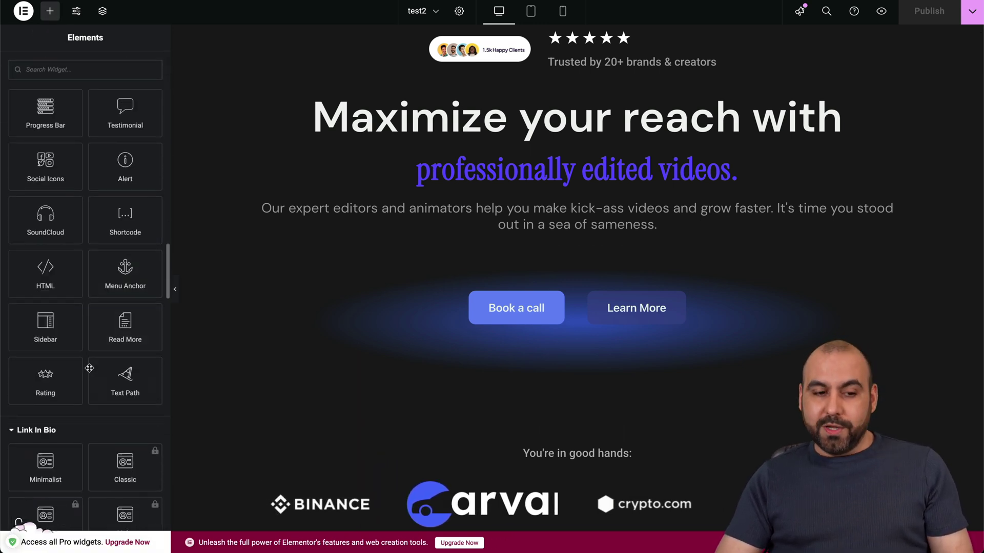
{"action": "scroll", "coordinate": [90, 353], "scroll_direction": "down", "scroll_amount": 5}
{"action": "scroll", "coordinate": [89, 337], "scroll_direction": "down", "scroll_amount": 5}
{"action": "scroll", "coordinate": [90, 337], "scroll_direction": "down", "scroll_amount": 3}
{"action": "scroll", "coordinate": [89, 336], "scroll_direction": "down", "scroll_amount": 2}
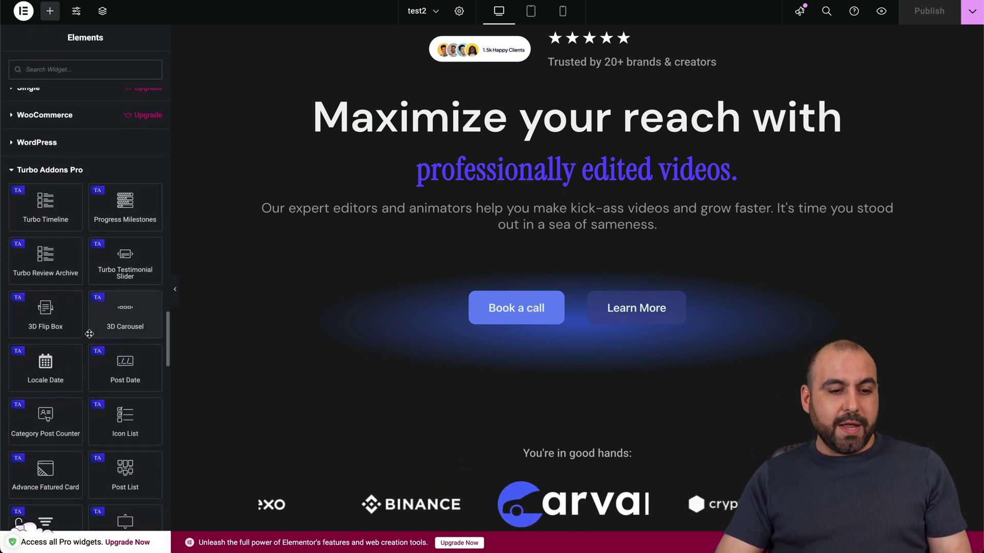
{"action": "scroll", "coordinate": [90, 335], "scroll_direction": "down", "scroll_amount": 1}
{"action": "scroll", "coordinate": [89, 334], "scroll_direction": "down", "scroll_amount": 2}
{"action": "scroll", "coordinate": [89, 333], "scroll_direction": "down", "scroll_amount": 3}
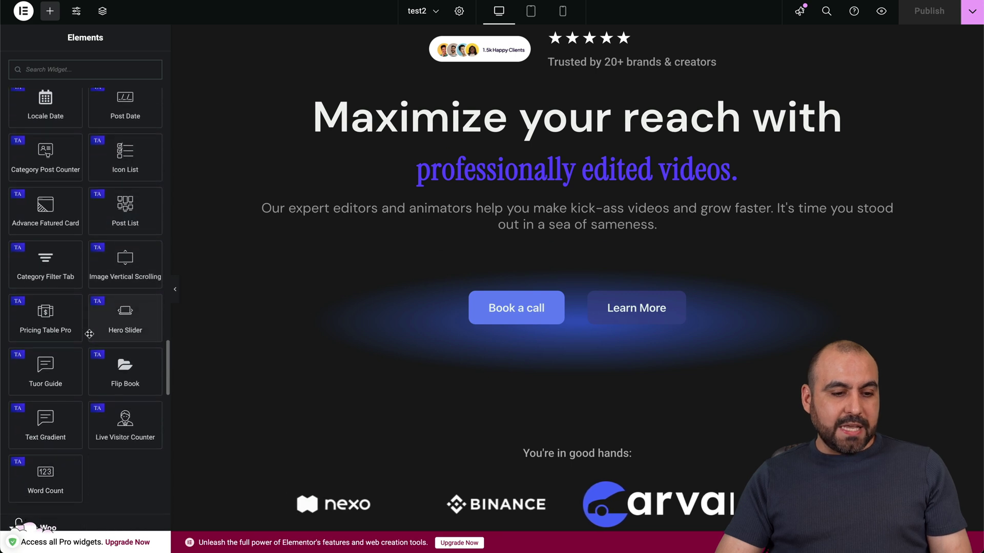
{"action": "mouse_move", "coordinate": [46, 315]}
{"action": "left_mouse_down"}
{"action": "mouse_move", "coordinate": [651, 234]}
{"action": "mouse_move", "coordinate": [605, 244]}
{"action": "left_mouse_up"}
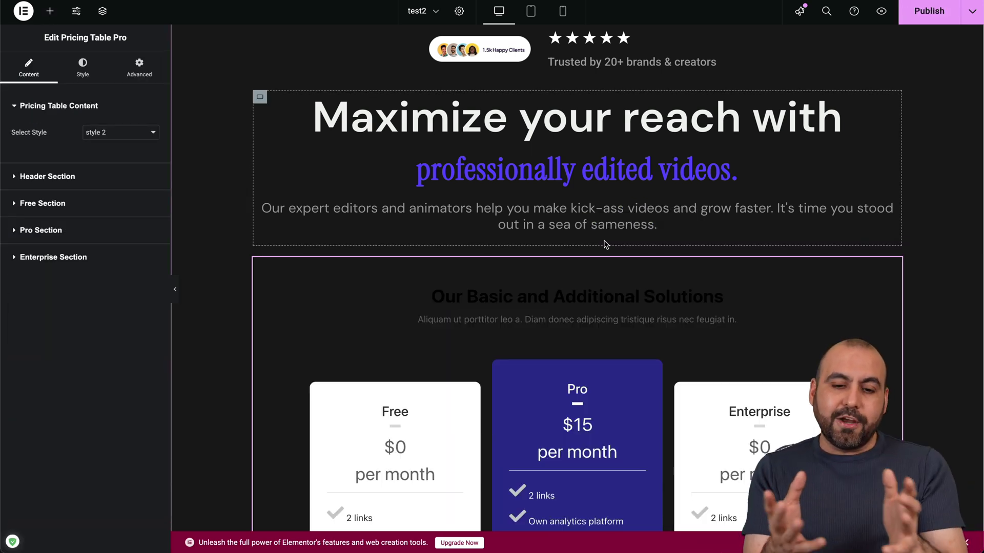
{"action": "scroll", "coordinate": [604, 245], "scroll_direction": "down", "scroll_amount": 3}
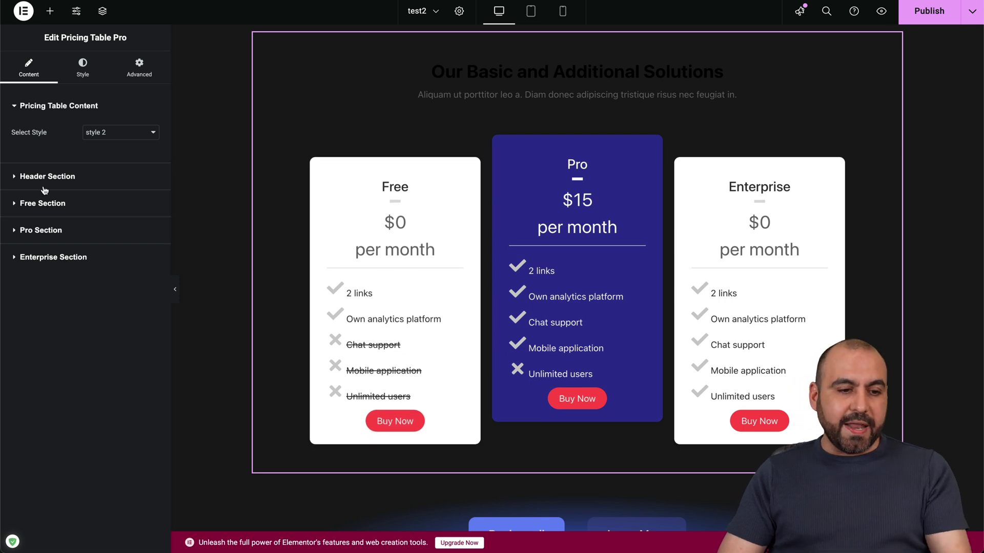
{"action": "left_click", "coordinate": [18, 203]}
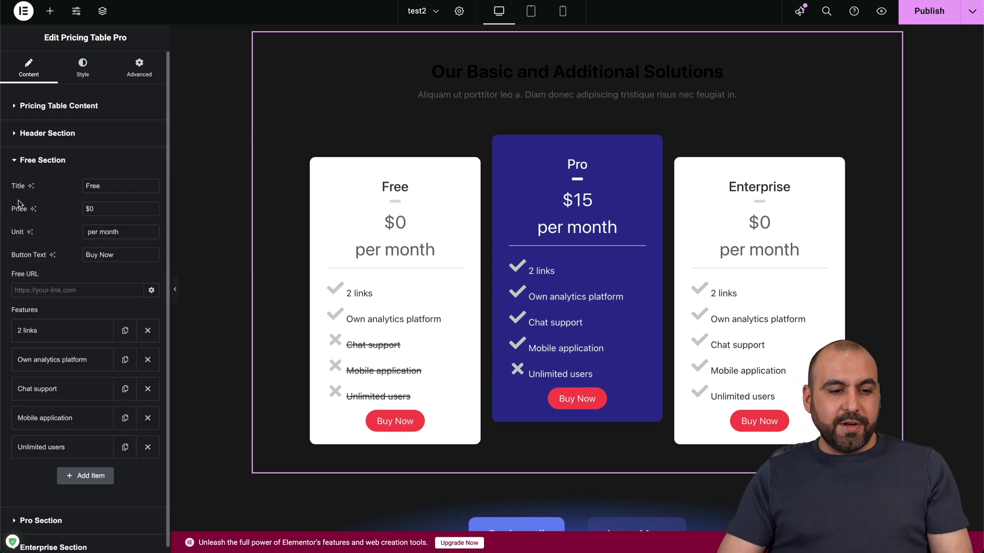
{"action": "scroll", "coordinate": [22, 297], "scroll_direction": "down", "scroll_amount": 1}
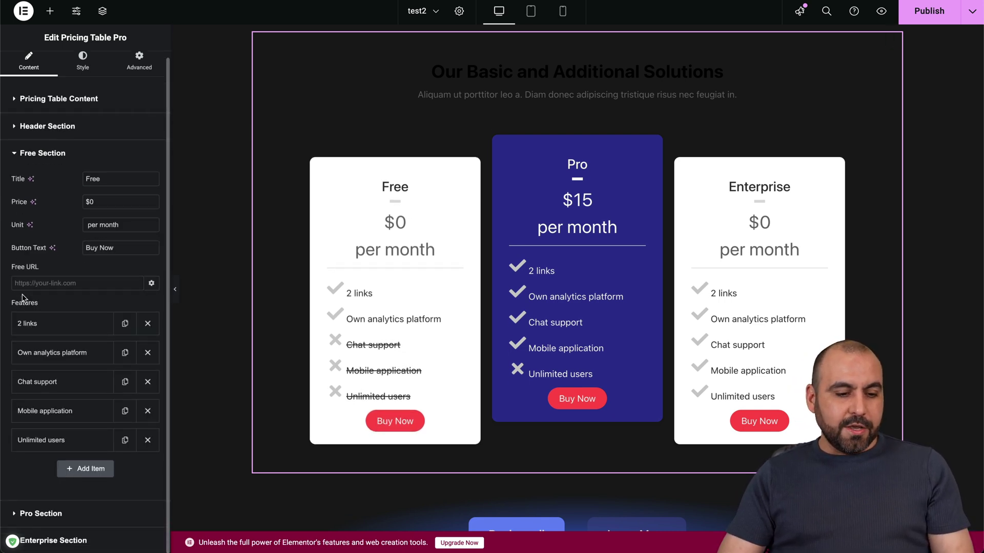
{"action": "left_click", "coordinate": [34, 515]}
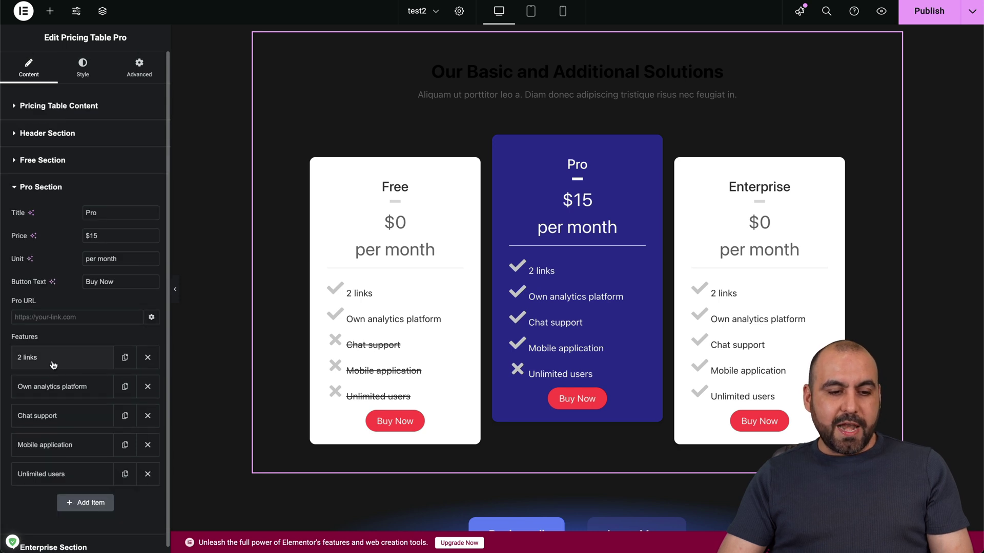
{"action": "left_click", "coordinate": [148, 474]}
{"action": "left_click", "coordinate": [148, 445]}
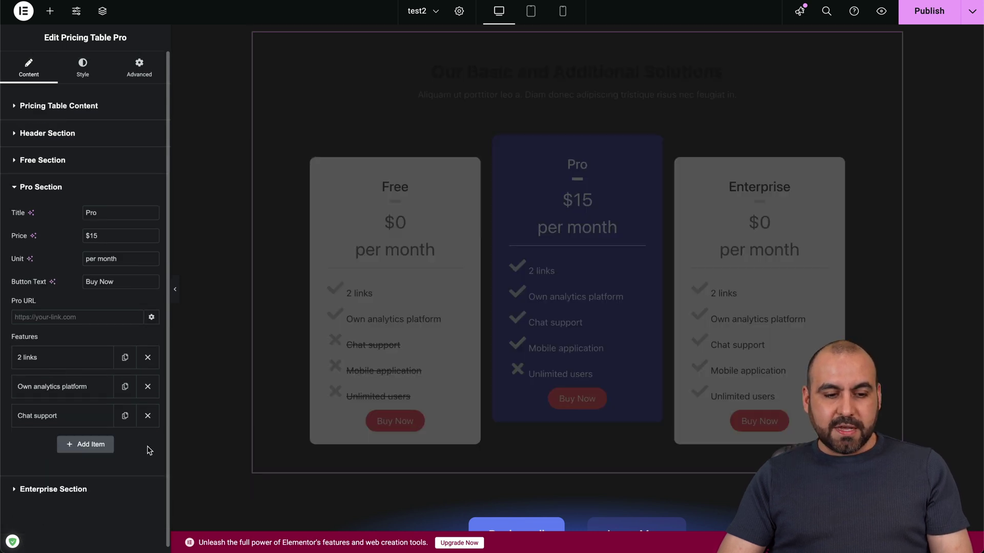
{"action": "left_click", "coordinate": [148, 416]}
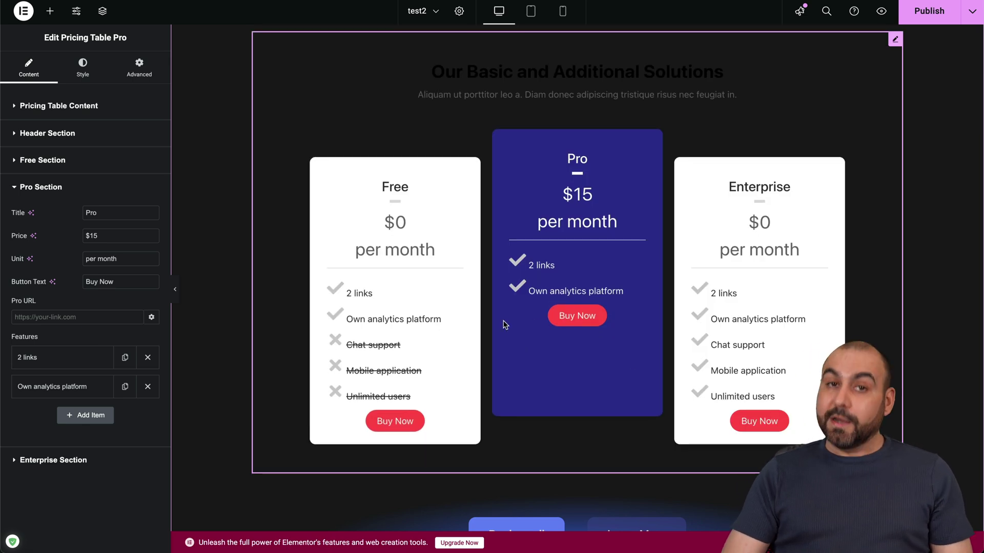
{"action": "left_click", "coordinate": [49, 13]}
{"action": "scroll", "coordinate": [108, 344], "scroll_direction": "down", "scroll_amount": 10}
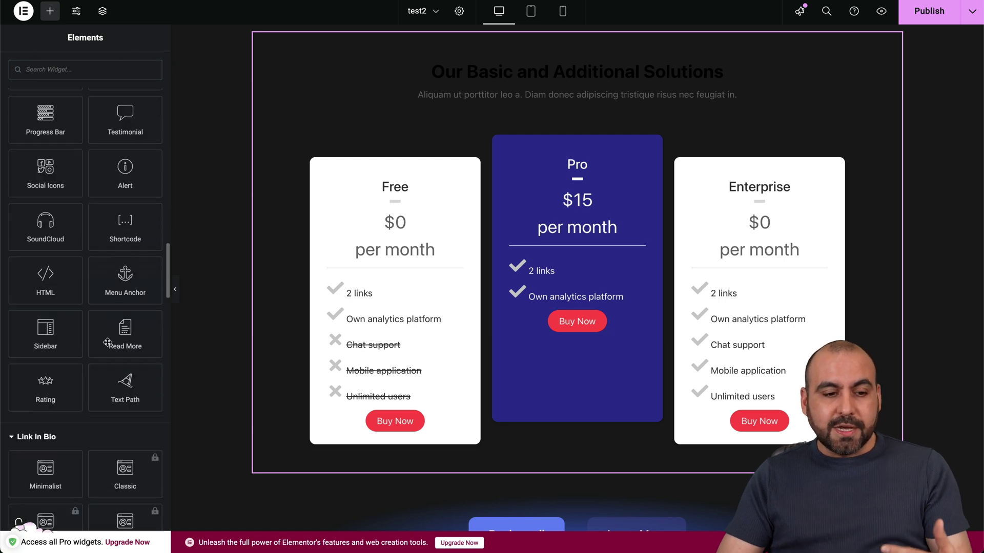
{"action": "scroll", "coordinate": [107, 343], "scroll_direction": "down", "scroll_amount": 10}
{"action": "scroll", "coordinate": [108, 344], "scroll_direction": "down", "scroll_amount": 3}
{"action": "scroll", "coordinate": [107, 343], "scroll_direction": "down", "scroll_amount": 5}
{"action": "scroll", "coordinate": [108, 343], "scroll_direction": "down", "scroll_amount": 3}
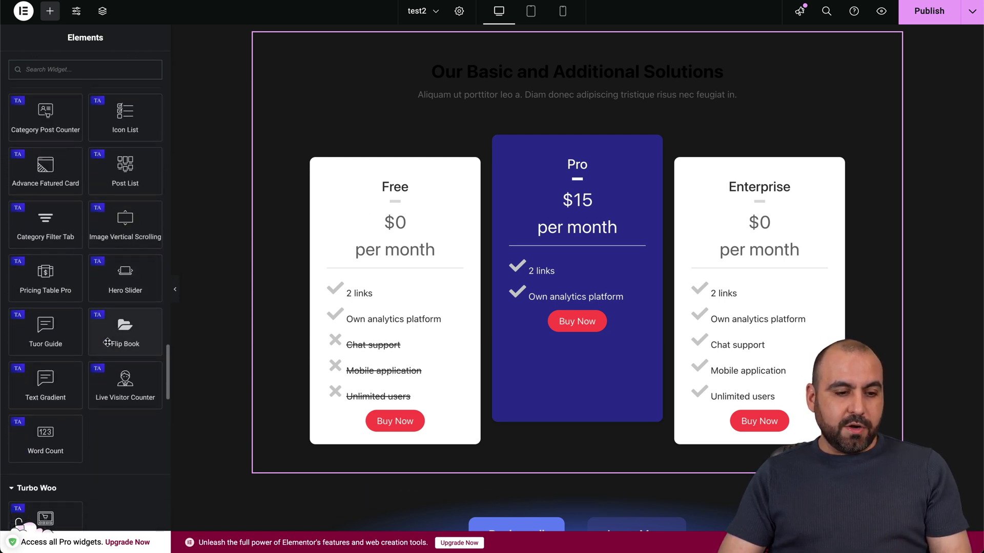
{"action": "scroll", "coordinate": [107, 344], "scroll_direction": "down", "scroll_amount": 1}
{"action": "scroll", "coordinate": [107, 343], "scroll_direction": "down", "scroll_amount": 1}
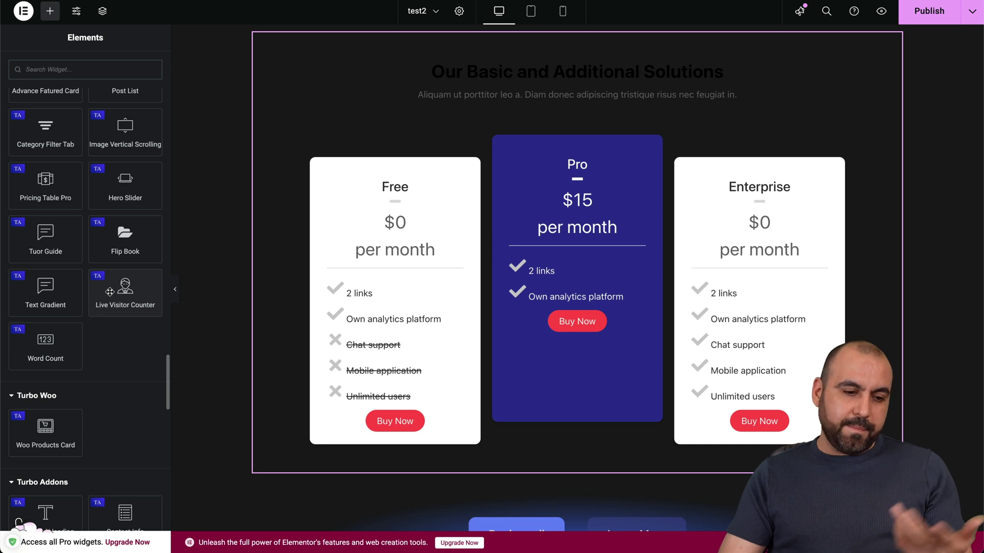
Step: Drag the Turbo Addons Live Visitor Counter widget below the pricing section
{"action": "left_click_drag", "start_coordinate": [109, 291], "coordinate": [550, 446]}
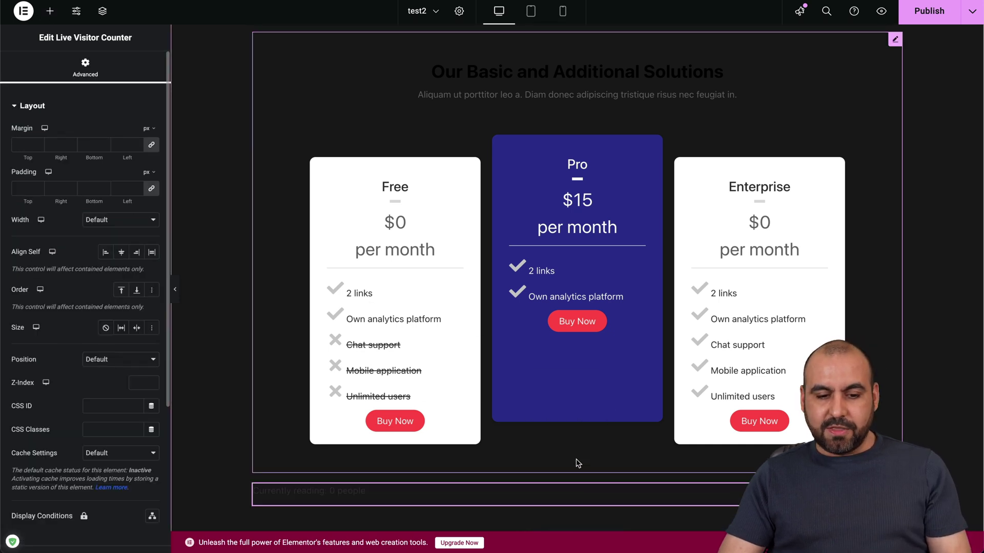
{"action": "scroll", "coordinate": [578, 462], "scroll_direction": "down", "scroll_amount": 2}
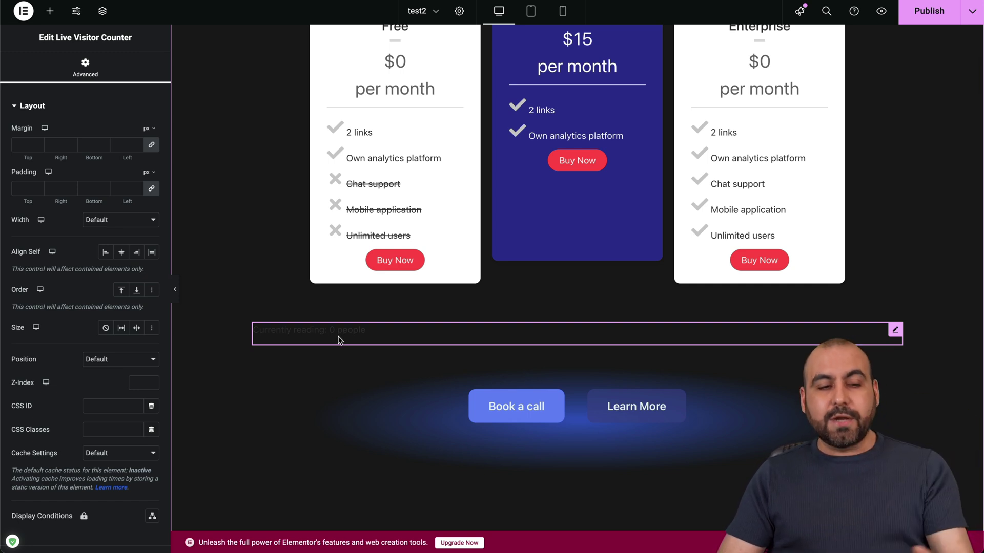
{"action": "left_click", "coordinate": [50, 14]}
{"action": "scroll", "coordinate": [103, 302], "scroll_direction": "down", "scroll_amount": 5}
{"action": "scroll", "coordinate": [103, 302], "scroll_direction": "down", "scroll_amount": 5}
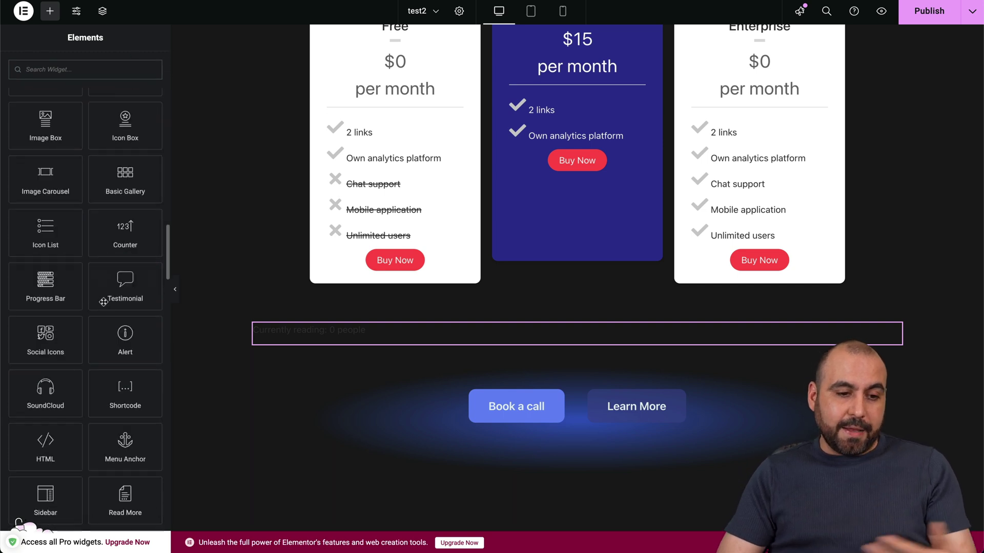
{"action": "scroll", "coordinate": [103, 302], "scroll_direction": "down", "scroll_amount": 10}
{"action": "scroll", "coordinate": [103, 302], "scroll_direction": "down", "scroll_amount": 5}
{"action": "scroll", "coordinate": [103, 303], "scroll_direction": "down", "scroll_amount": 2}
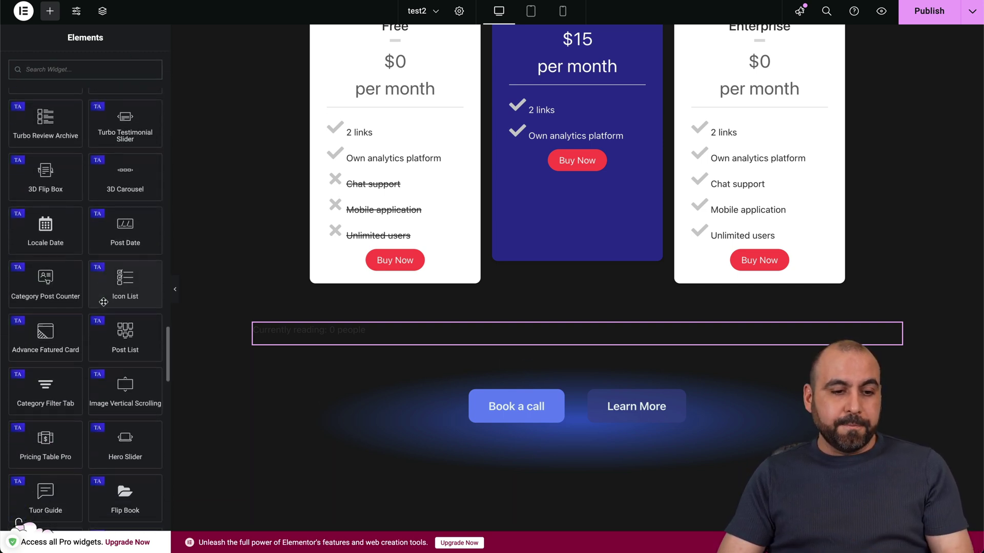
{"action": "scroll", "coordinate": [103, 302], "scroll_direction": "down", "scroll_amount": 1}
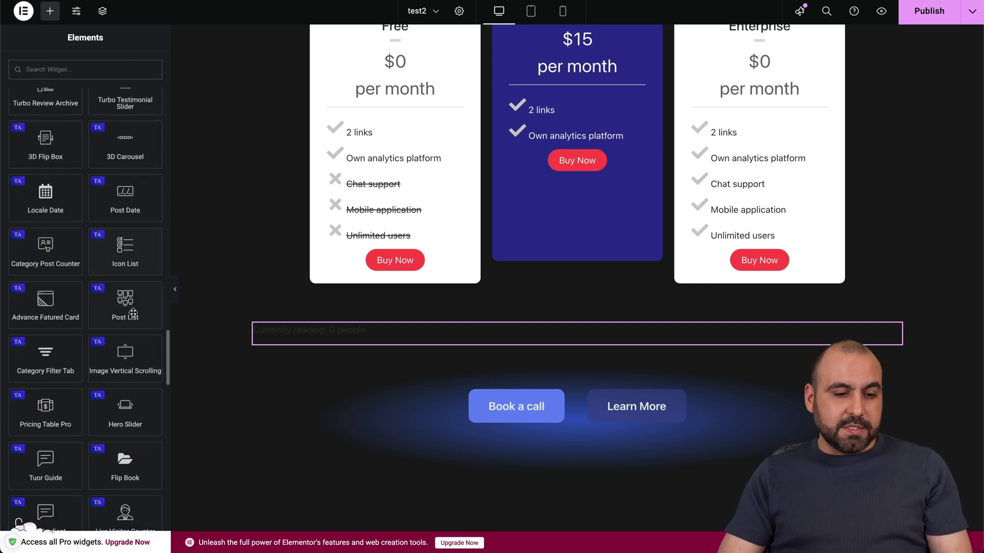
{"action": "scroll", "coordinate": [133, 314], "scroll_direction": "down", "scroll_amount": 2}
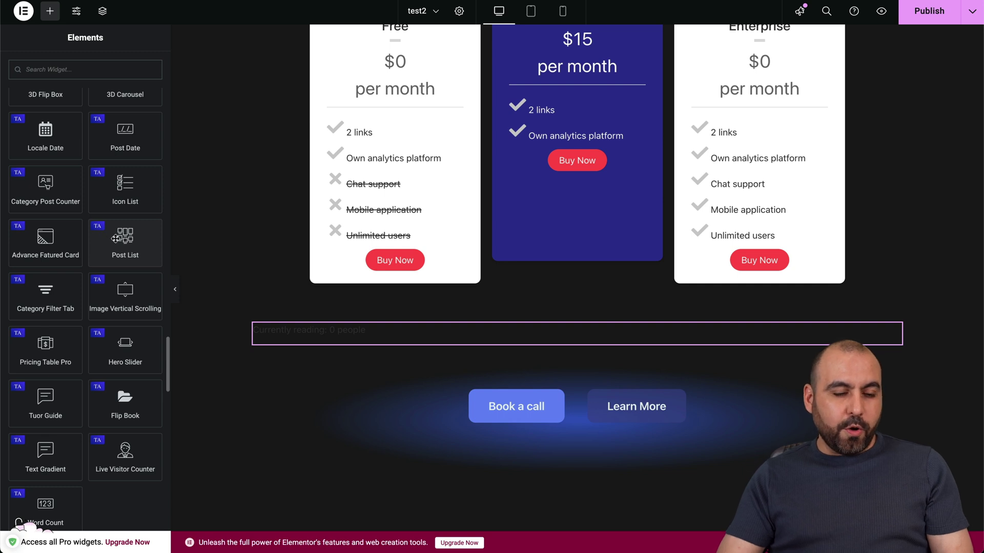
{"action": "scroll", "coordinate": [132, 369], "scroll_direction": "down", "scroll_amount": 2}
{"action": "scroll", "coordinate": [131, 369], "scroll_direction": "down", "scroll_amount": 2}
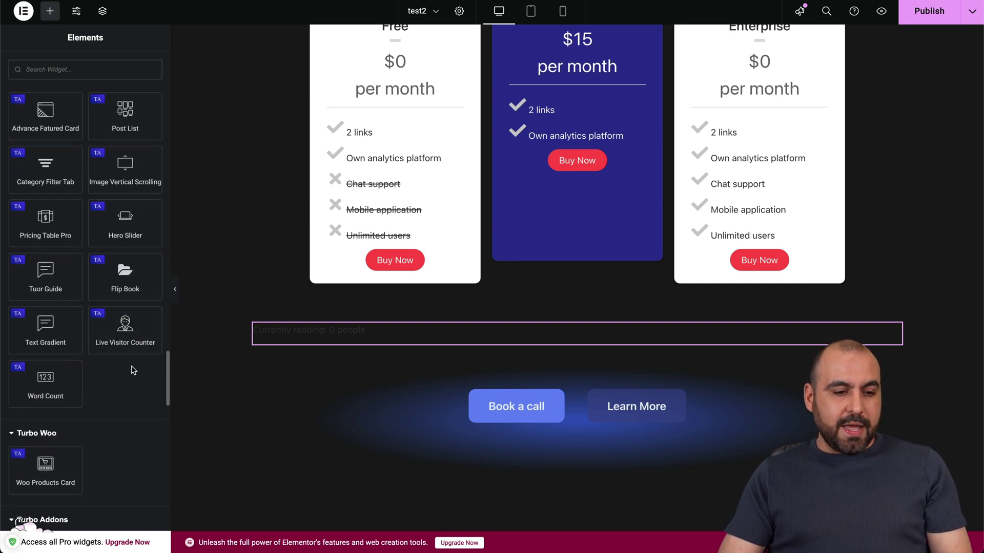
Step: Place a Text Gradient widget above the visitor counter and review its Style and Advanced options
{"action": "left_click_drag", "start_coordinate": [46, 326], "coordinate": [565, 331]}
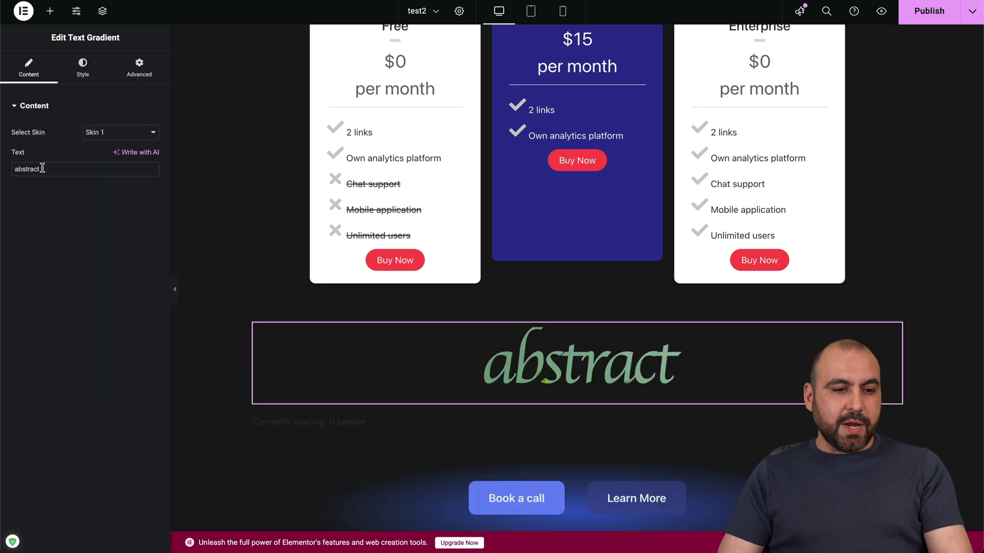
{"action": "type", "text": "sdjf"}
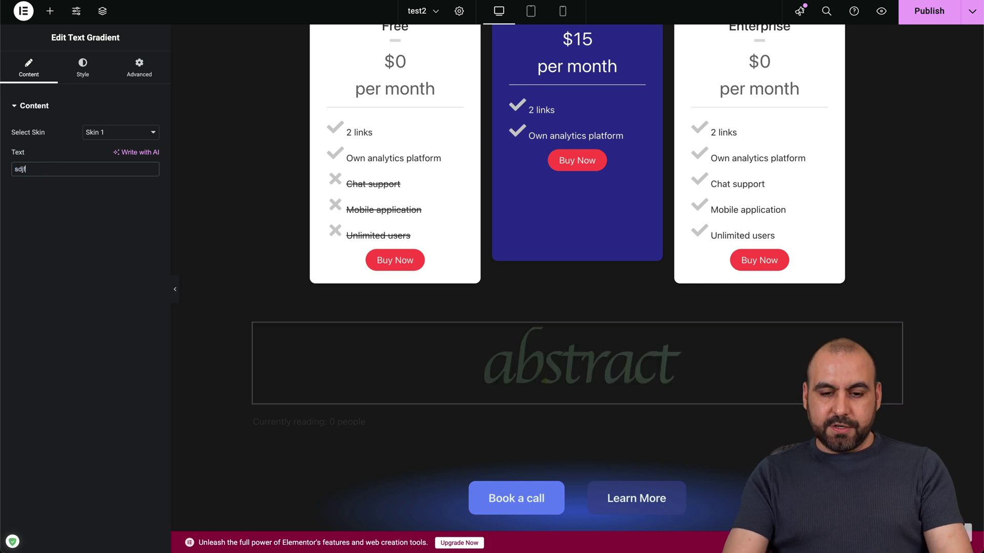
{"action": "type", "text": "dsjf;sdf;lsdkf;lsdkf;l"}
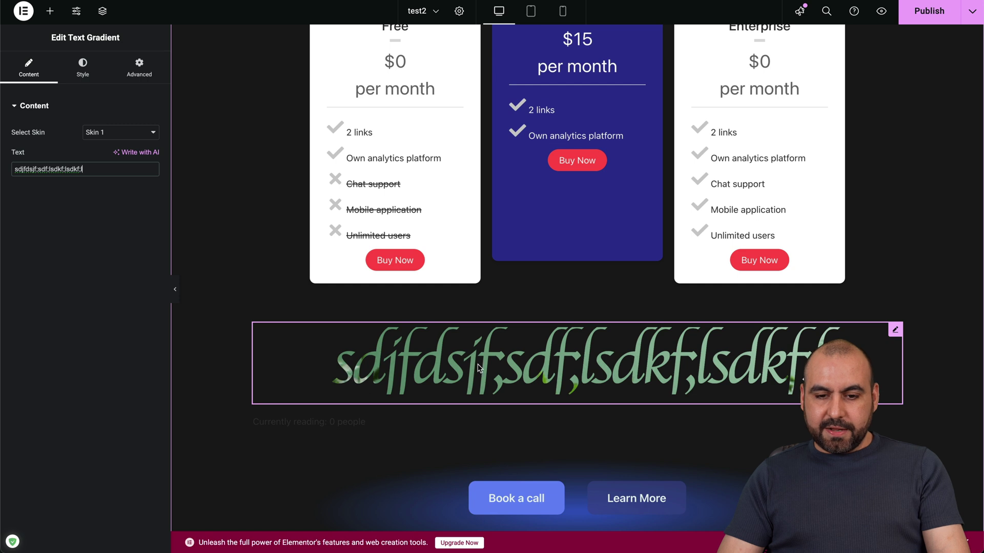
{"action": "left_click", "coordinate": [79, 61]}
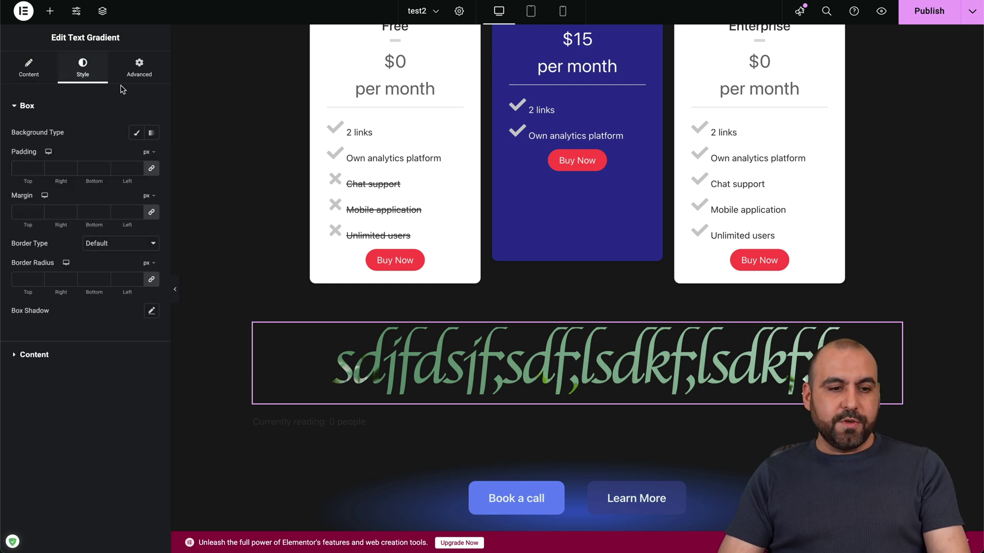
{"action": "left_click", "coordinate": [132, 74]}
{"action": "left_click", "coordinate": [31, 68]}
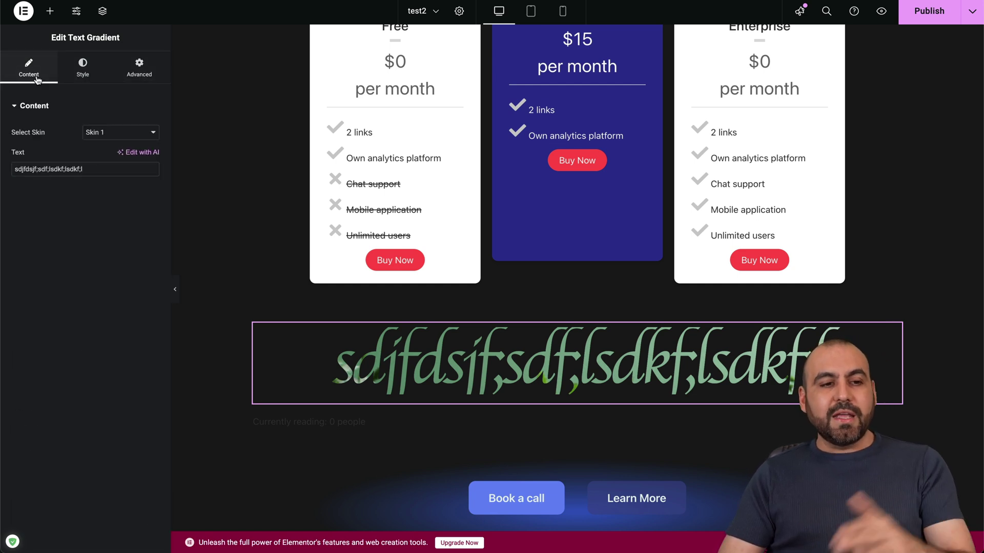
{"action": "left_click", "coordinate": [49, 11]}
{"action": "scroll", "coordinate": [95, 378], "scroll_direction": "down", "scroll_amount": 5}
{"action": "scroll", "coordinate": [94, 377], "scroll_direction": "down", "scroll_amount": 5}
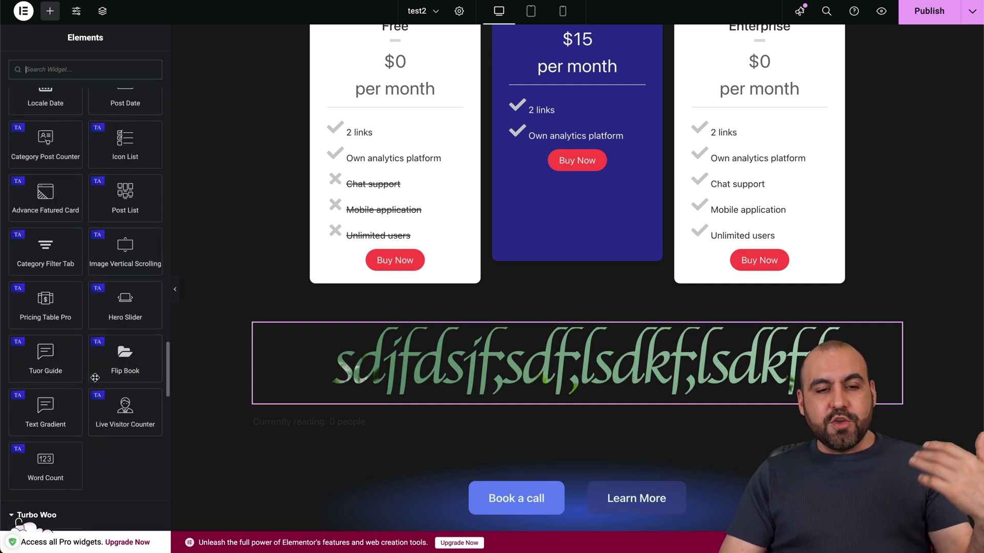
{"action": "scroll", "coordinate": [95, 378], "scroll_direction": "down", "scroll_amount": 5}
{"action": "scroll", "coordinate": [96, 378], "scroll_direction": "down", "scroll_amount": 5}
{"action": "scroll", "coordinate": [97, 381], "scroll_direction": "down", "scroll_amount": 3}
{"action": "scroll", "coordinate": [95, 380], "scroll_direction": "down", "scroll_amount": 3}
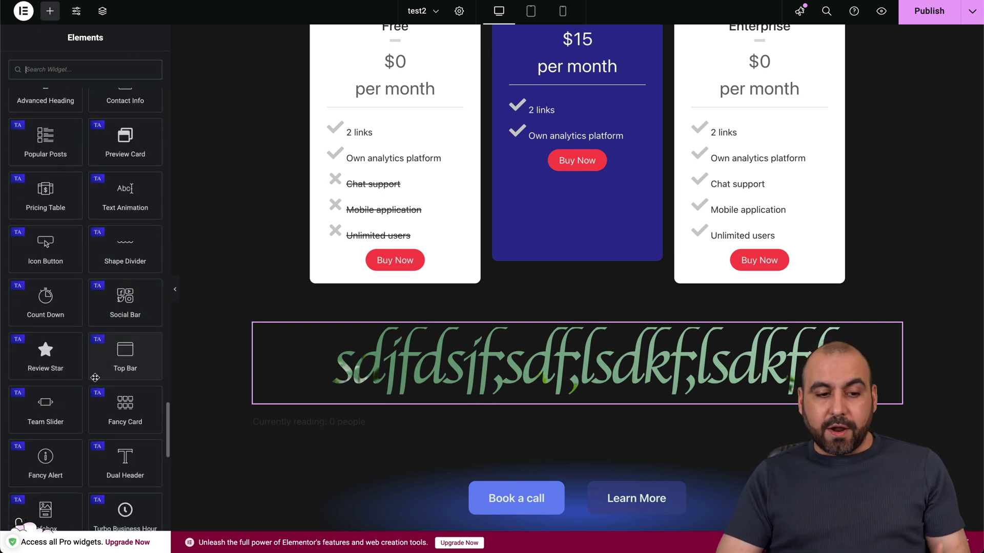
Step: Drag a Review Star widget showing a 2.5 rating above the gradient text
{"action": "left_click_drag", "start_coordinate": [41, 359], "coordinate": [521, 333]}
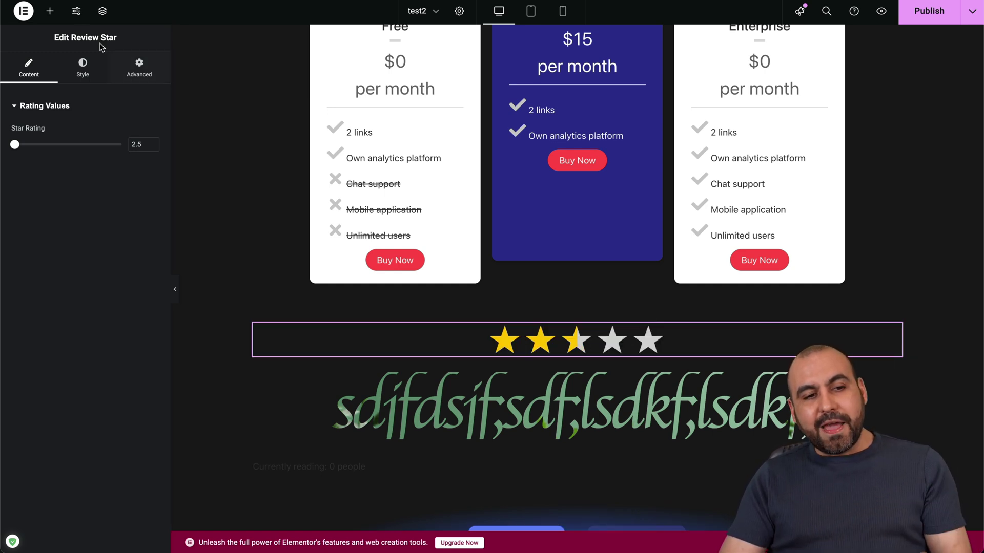
{"action": "left_click", "coordinate": [50, 12]}
{"action": "scroll", "coordinate": [100, 199], "scroll_direction": "down", "scroll_amount": 2}
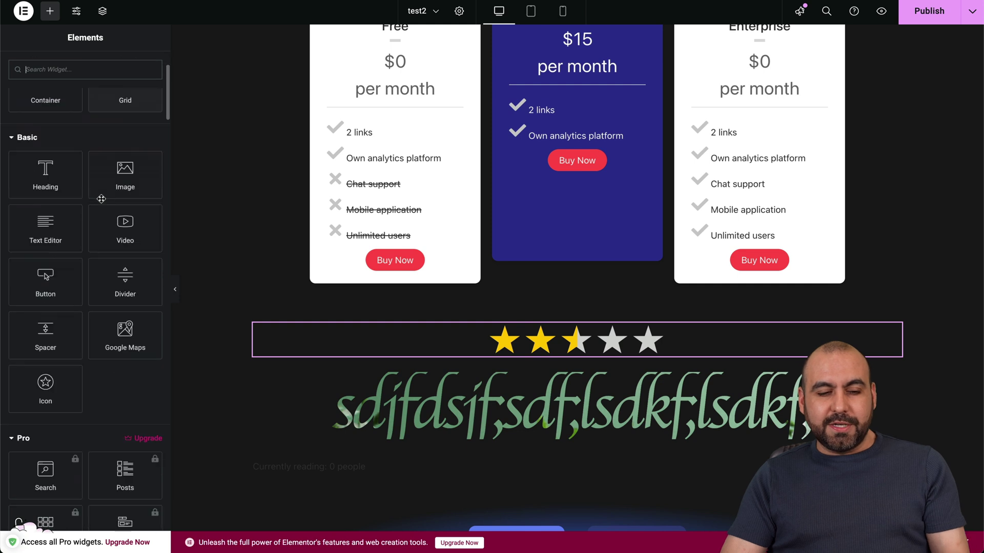
{"action": "scroll", "coordinate": [101, 201], "scroll_direction": "down", "scroll_amount": 2}
{"action": "scroll", "coordinate": [101, 201], "scroll_direction": "down", "scroll_amount": 3}
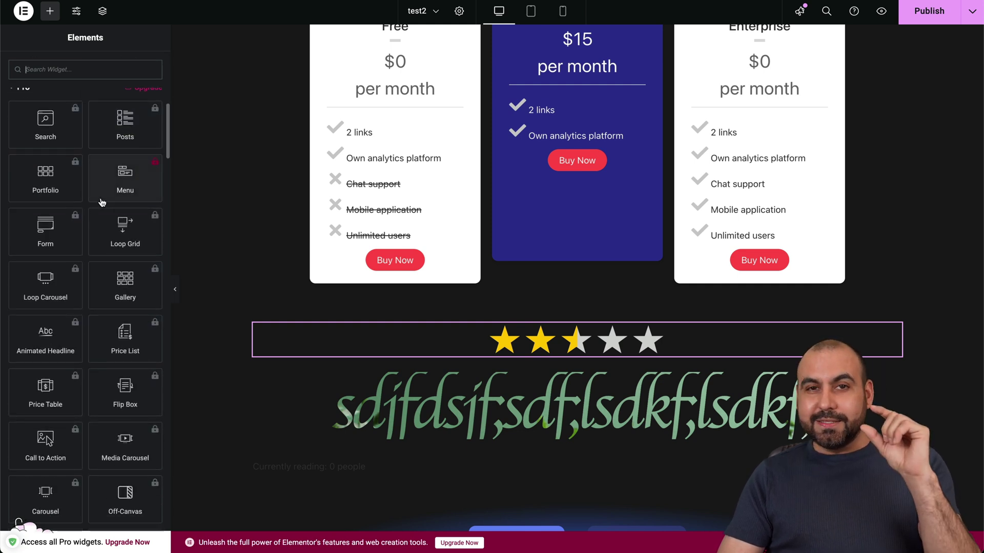